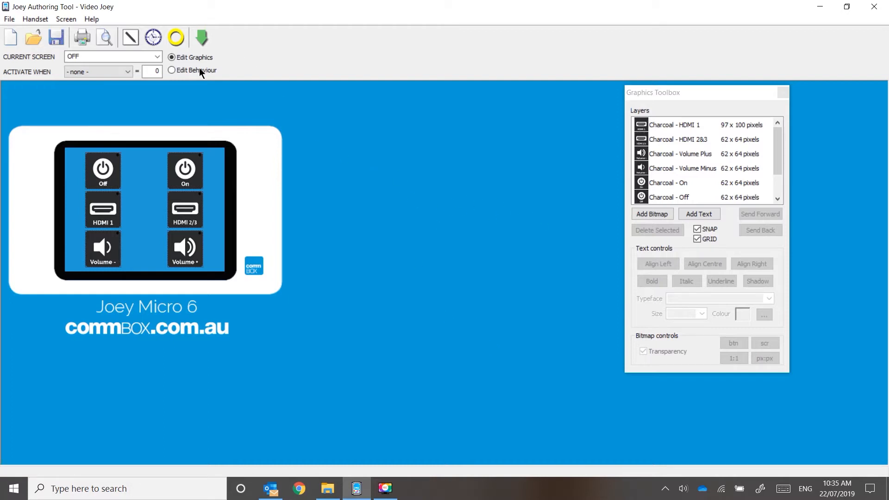
Step: Switch the handset project to Edit Behaviour mode and view the list of available screens
click(172, 70)
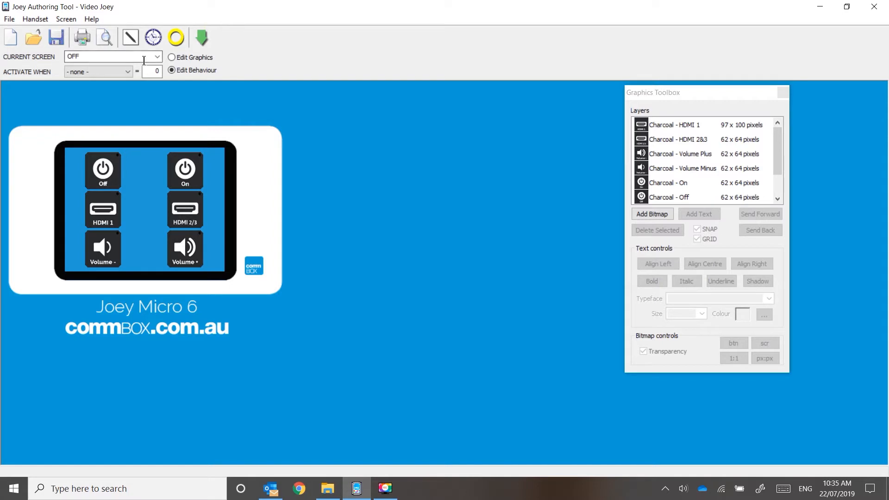
click(157, 56)
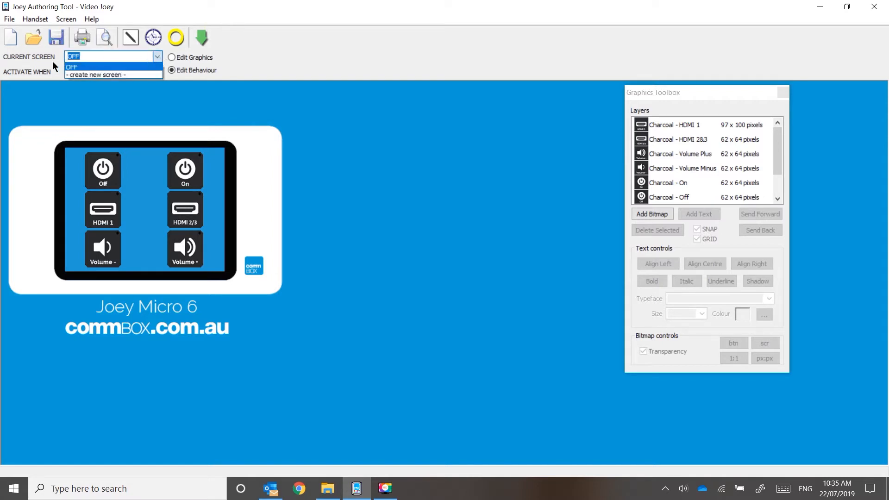
click(237, 89)
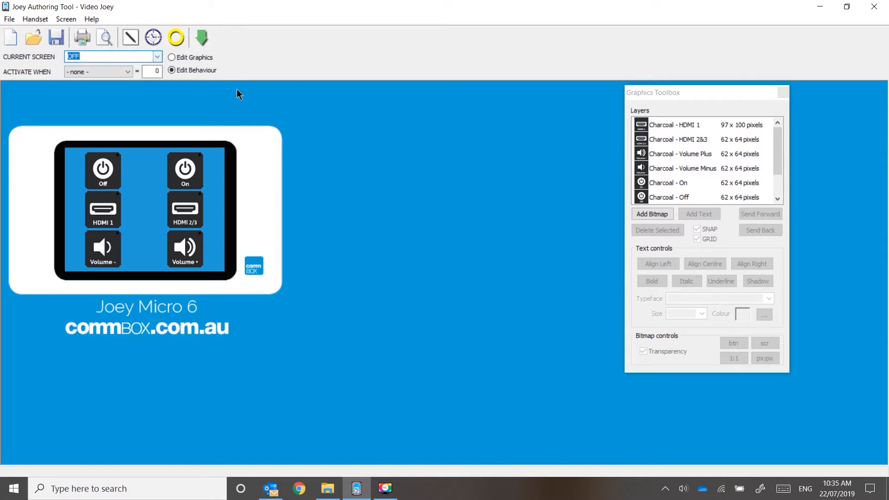
Step: Make all keys hot keys except Row 2, Col 2, which stays a normal key
click(175, 37)
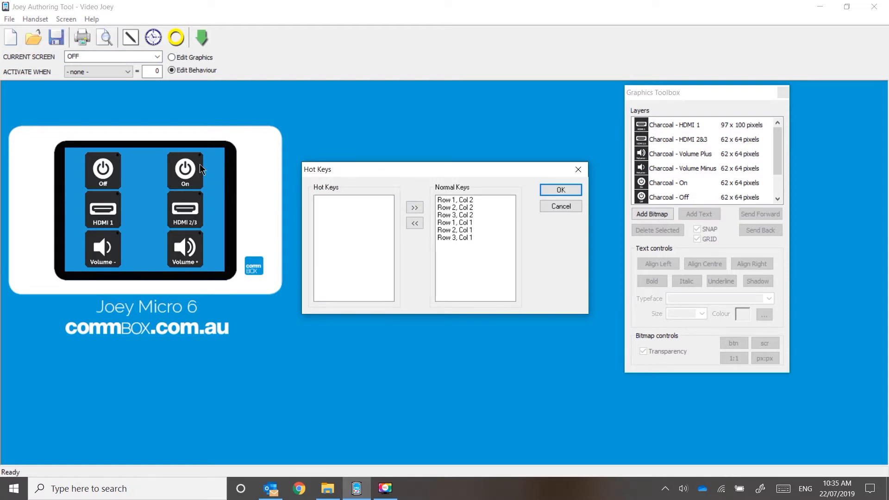
click(470, 199)
click(415, 223)
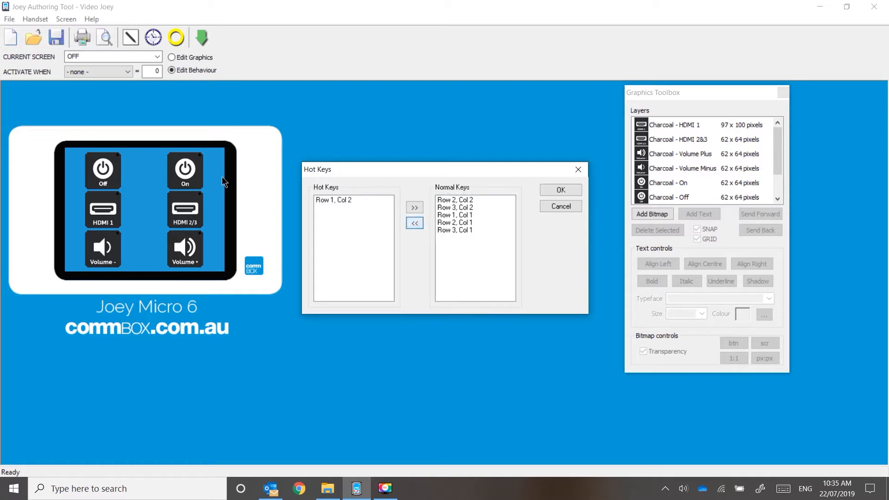
click(463, 215)
click(415, 223)
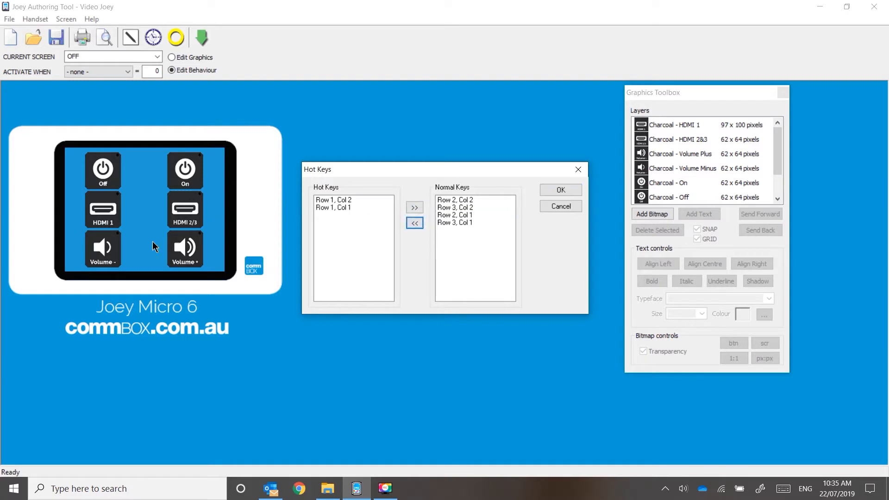
click(467, 223)
ctrl+click(465, 208)
click(415, 223)
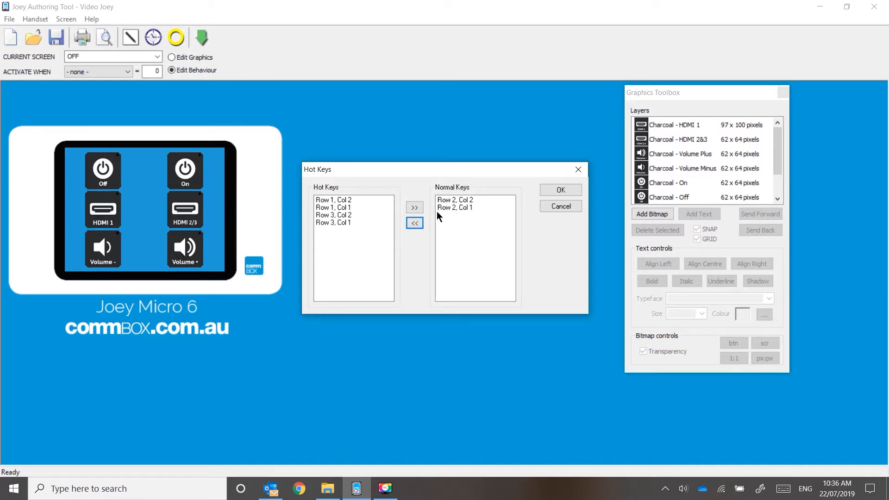
click(464, 207)
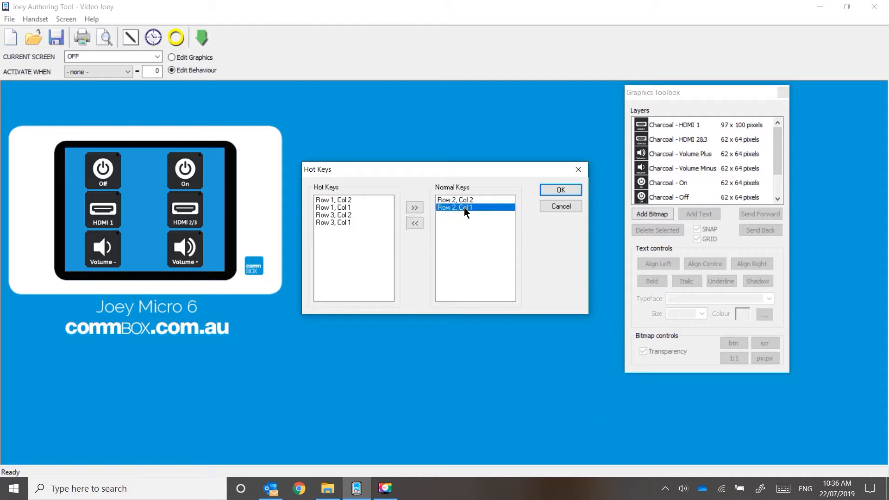
click(415, 223)
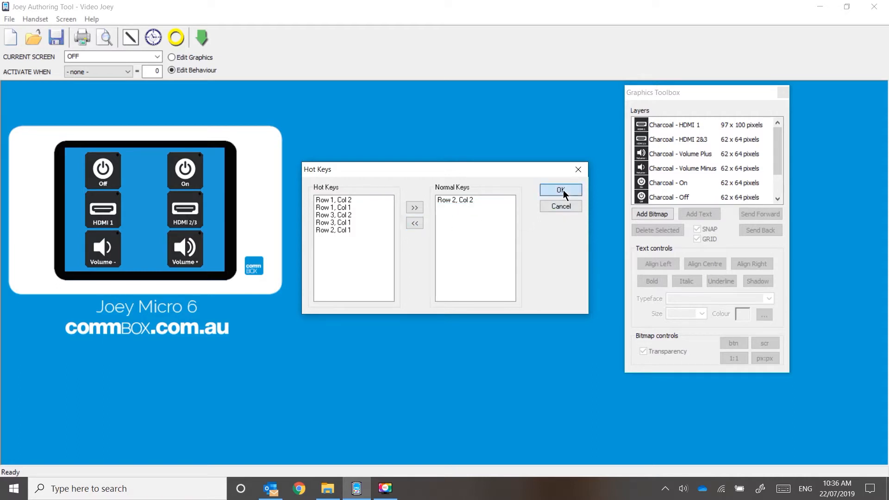
click(562, 190)
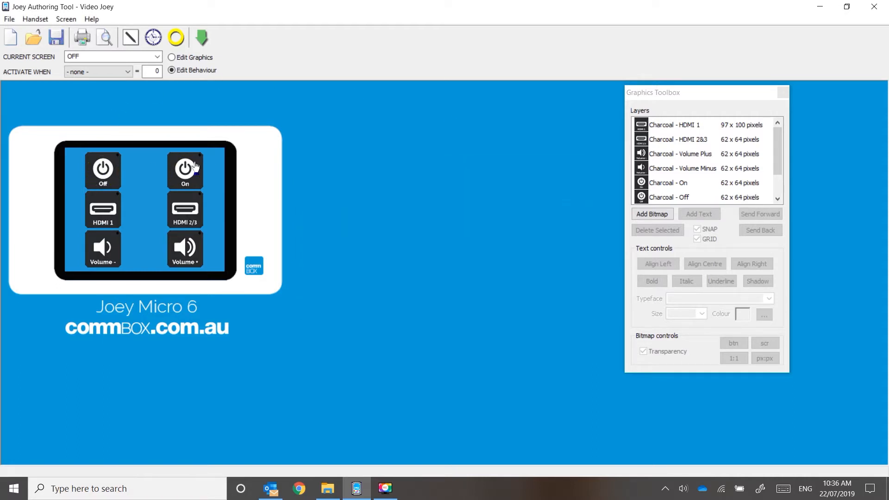
Step: Check the hot or normal key status of the HDMI and volume keys on the handset preview
click(107, 205)
click(184, 211)
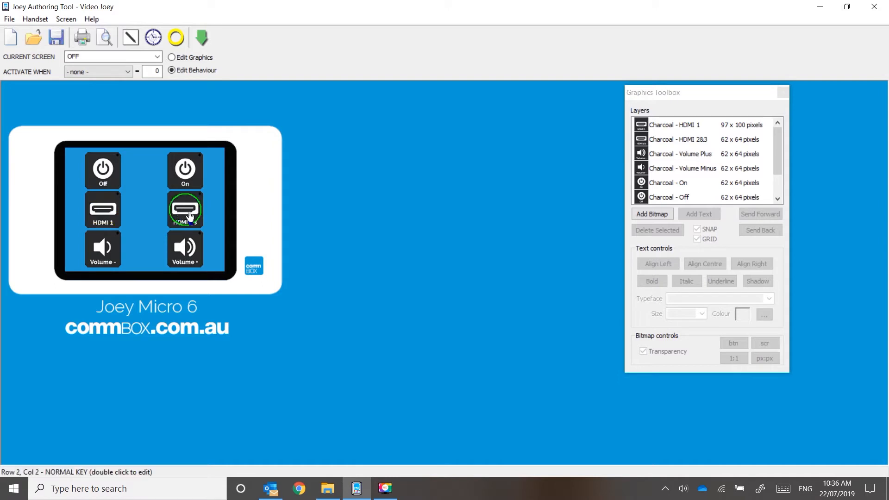
click(184, 212)
click(184, 246)
click(102, 247)
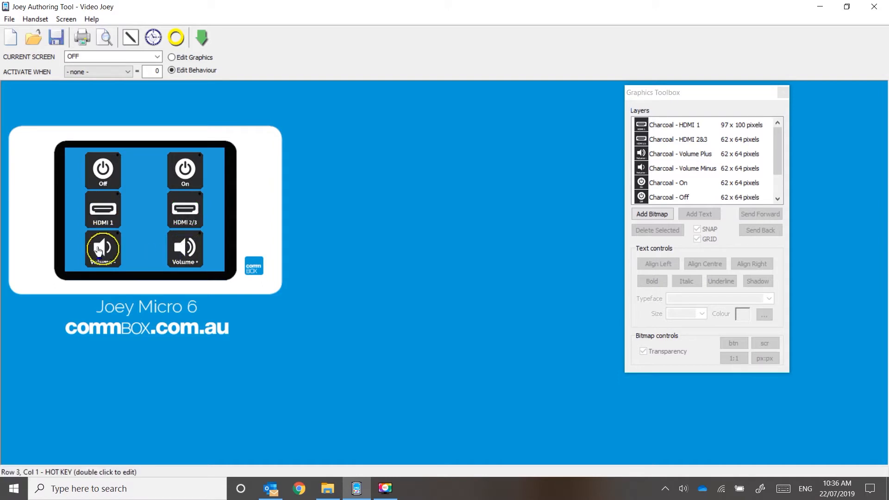
click(183, 246)
click(106, 248)
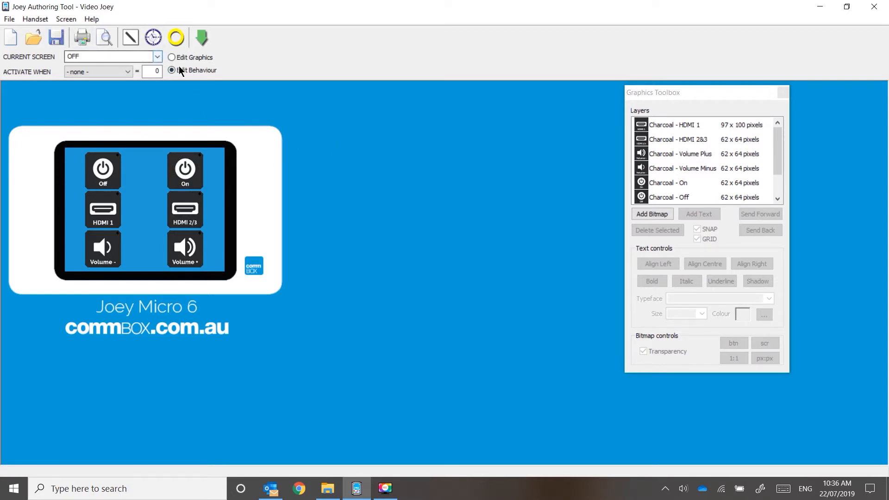
Step: Duplicate the OFF screen and name the copy HDMI 1
click(158, 56)
click(151, 65)
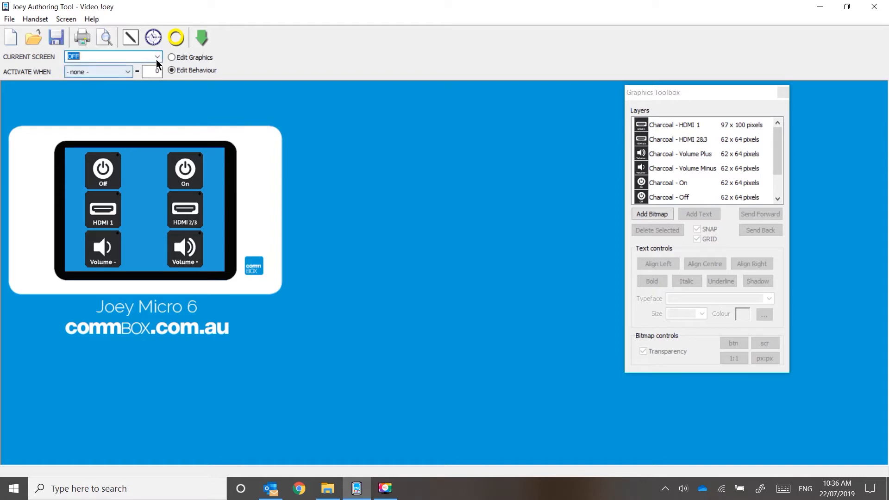
click(158, 57)
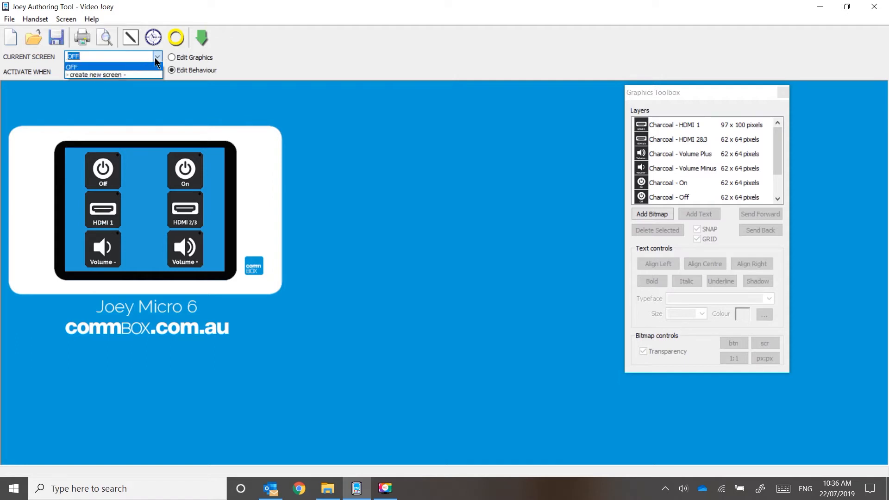
click(41, 23)
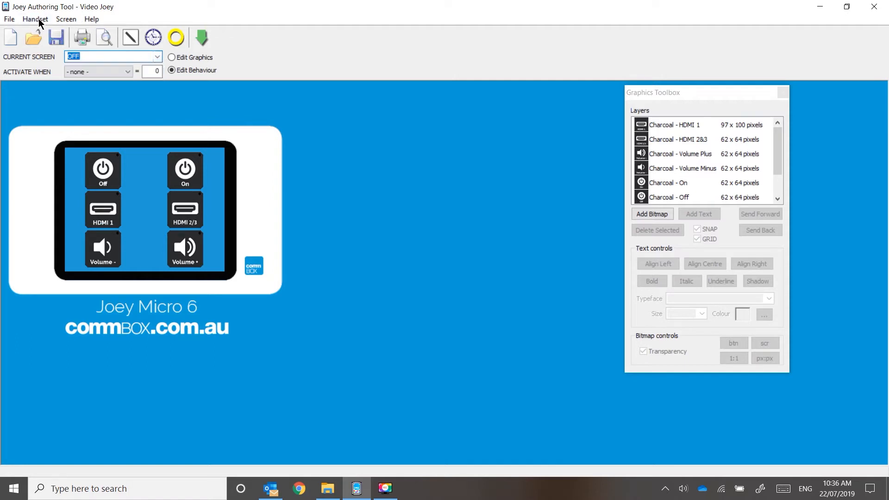
click(66, 19)
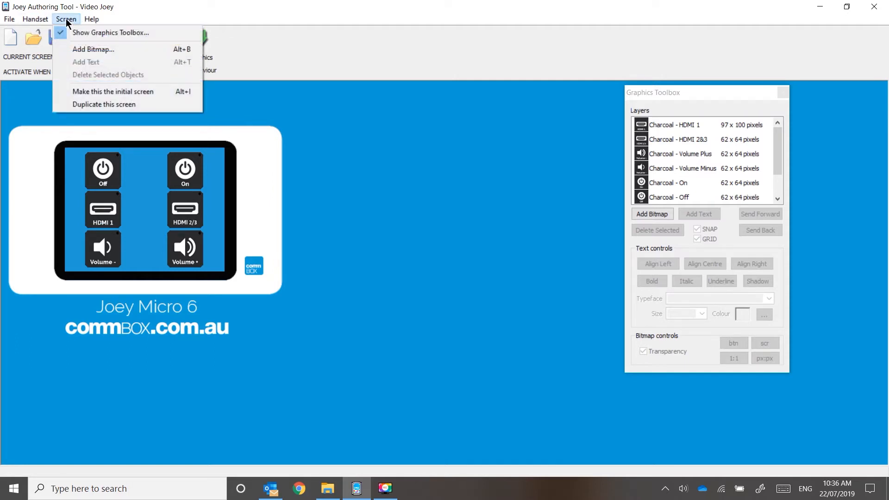
click(99, 104)
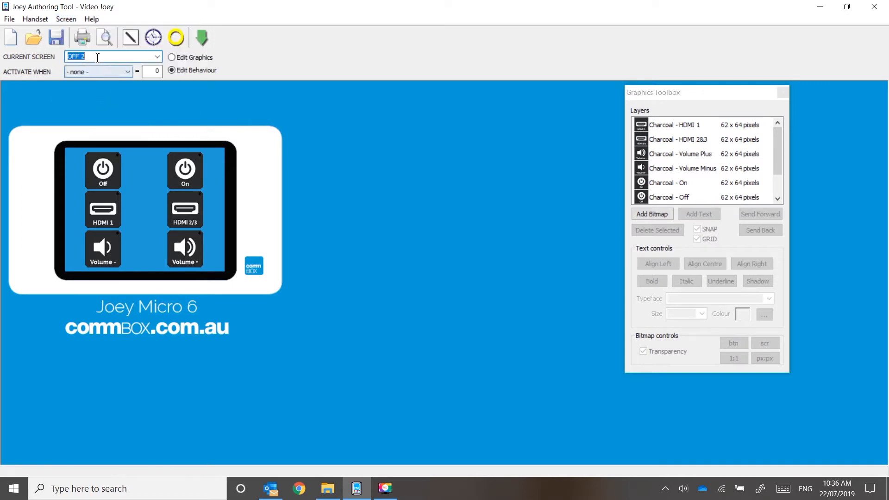
text(HDMI 1)
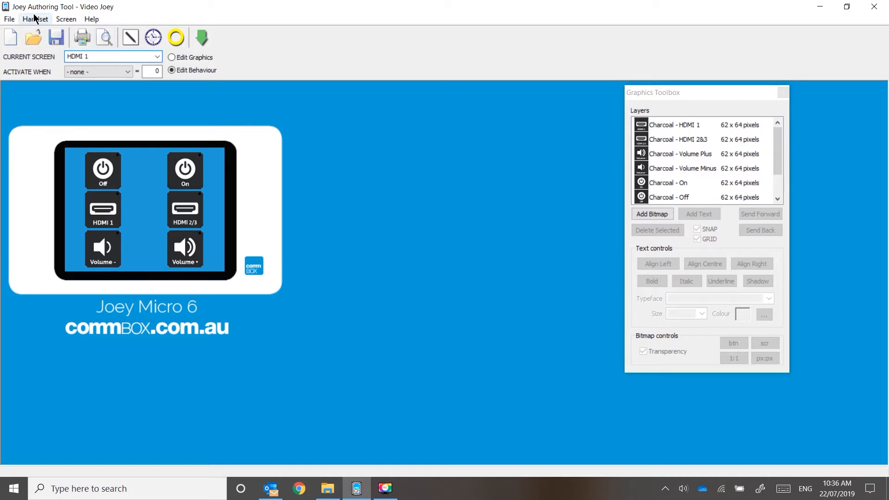
Step: Duplicate the HDMI 1 screen as HDMI 2, and duplicate that copy as HDMI 3
click(64, 18)
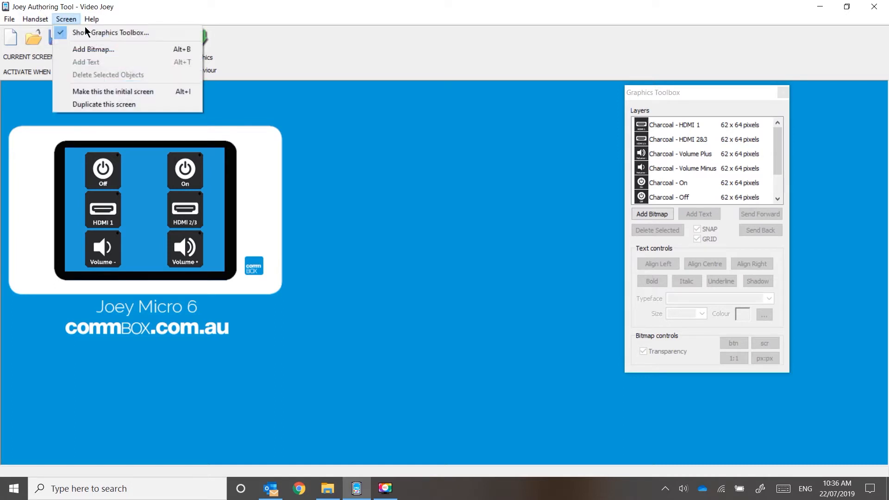
click(85, 103)
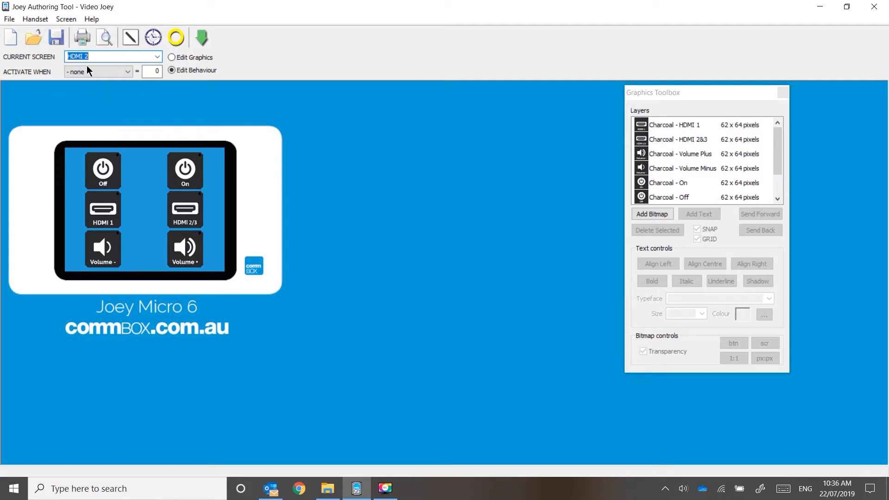
click(111, 58)
key(BackSpace)
text(3)
click(66, 19)
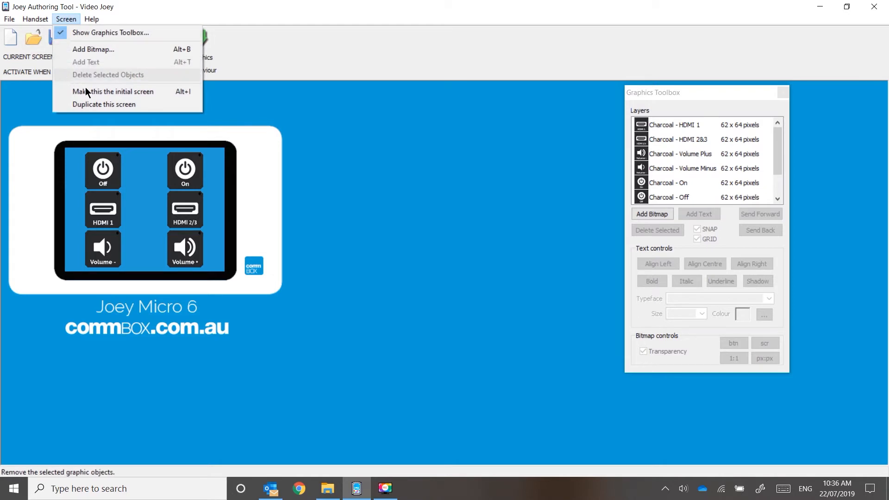
click(90, 104)
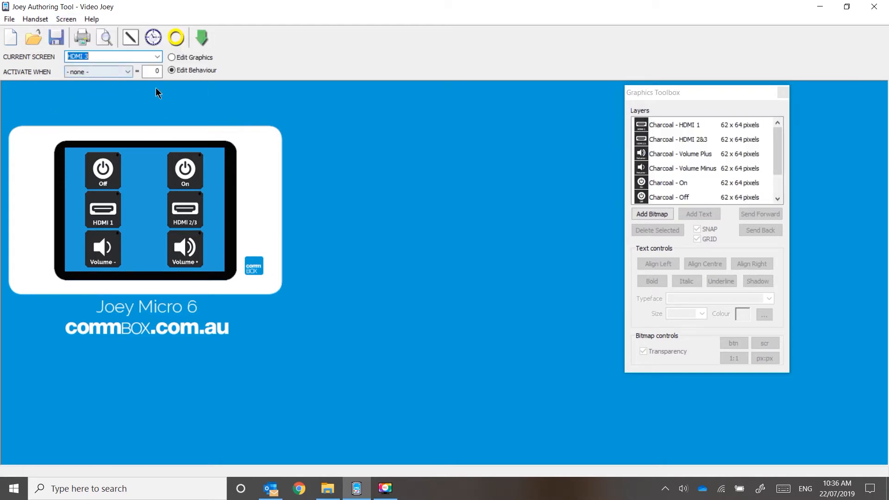
Step: Make OFF the current screen and review the list of screens
click(158, 57)
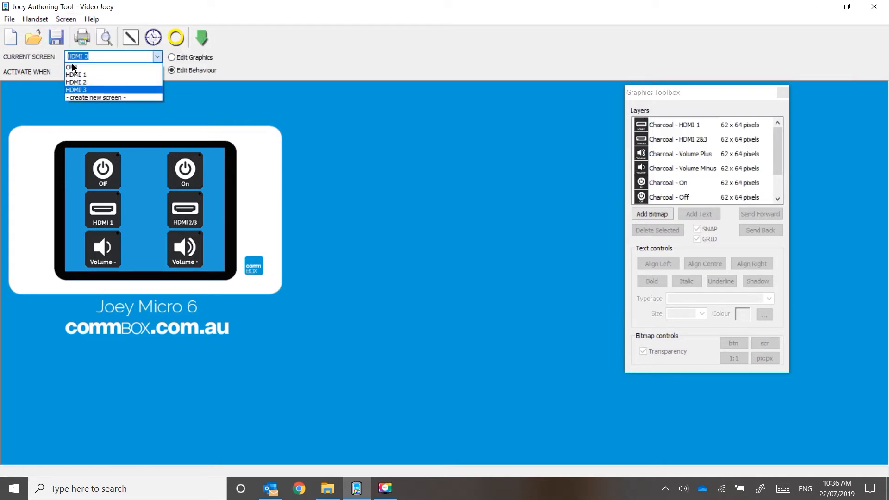
click(86, 68)
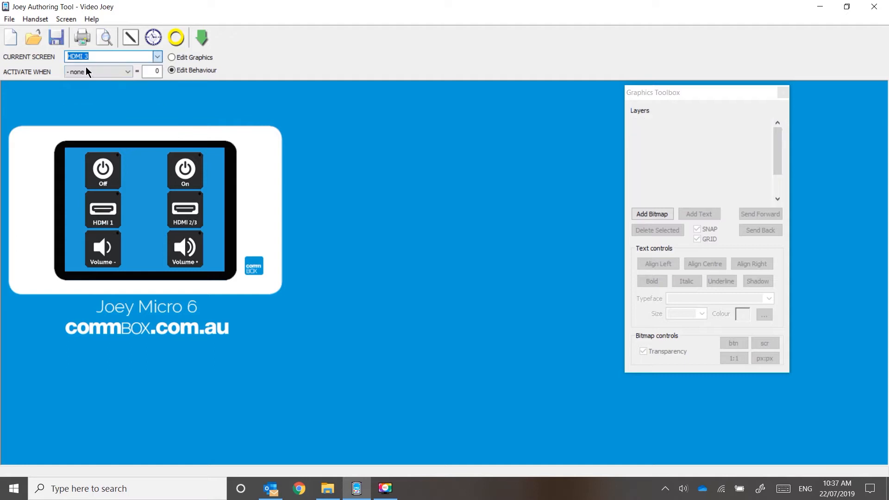
click(159, 55)
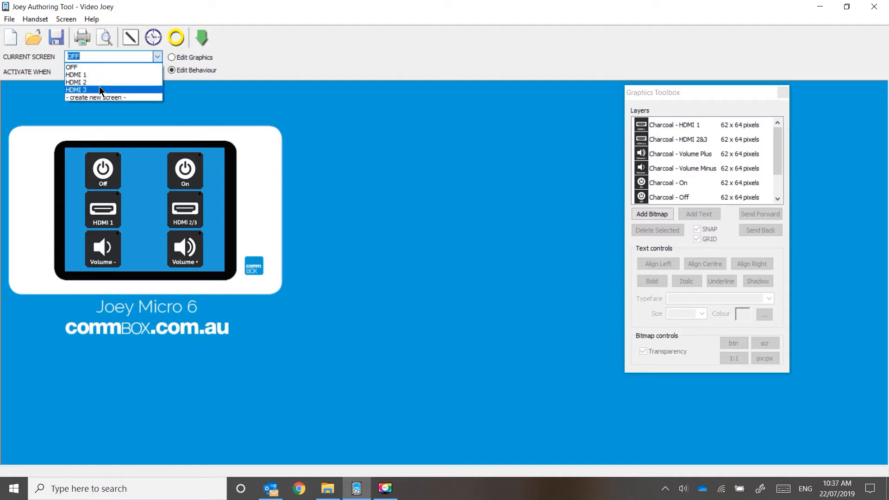
click(282, 101)
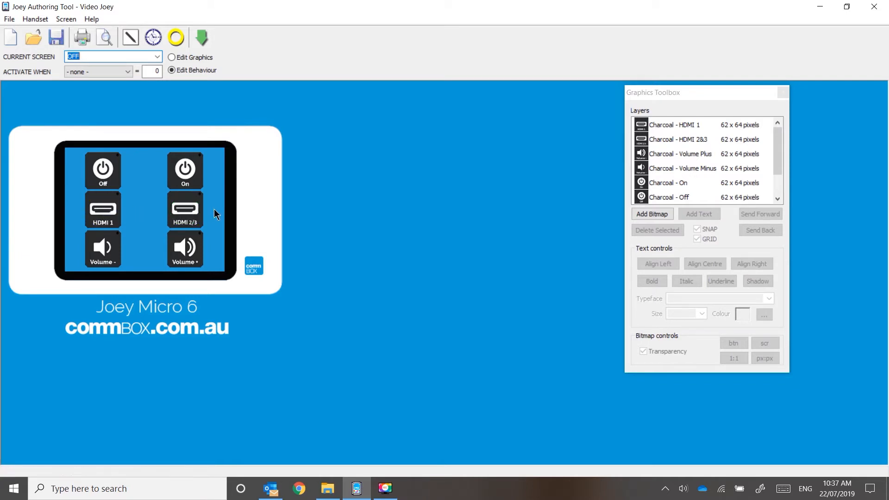
Step: Assign the HDMI 1 code from the CCP Pt1 codeset to the HDMI 1 hot key (Row 2, Col 1)
double_click(115, 208)
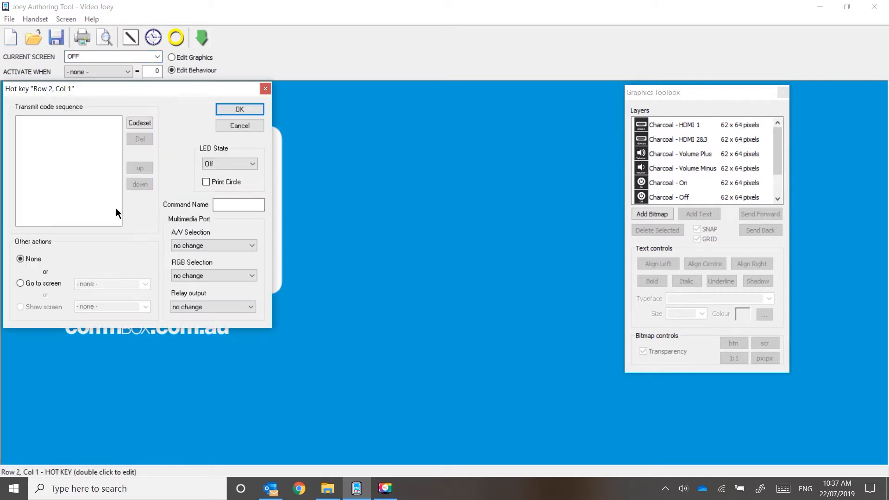
drag(165, 93, 450, 88)
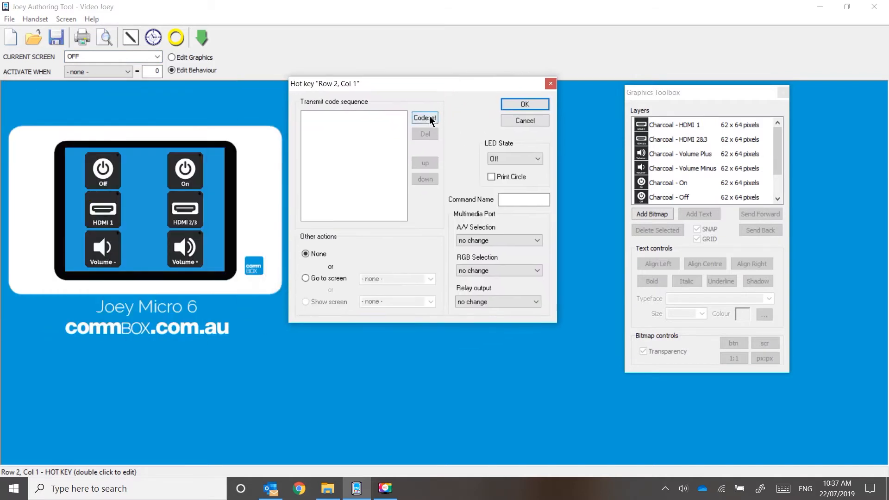
click(425, 117)
click(449, 221)
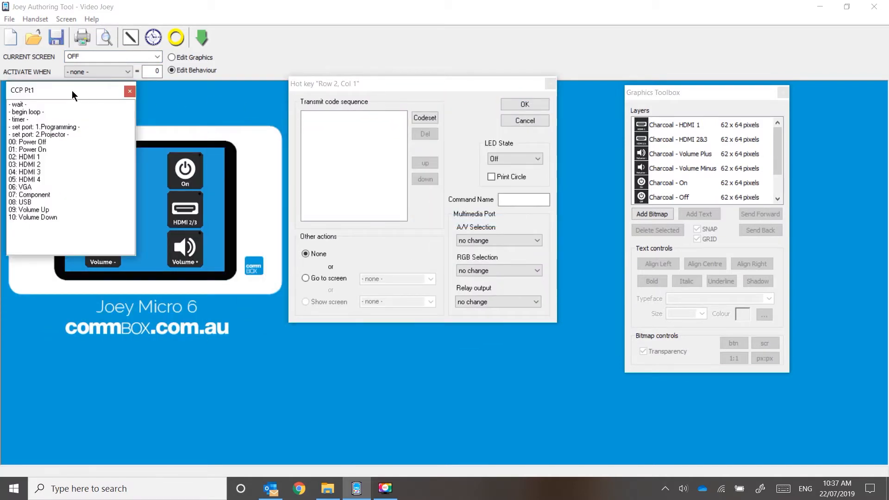
drag(71, 90, 683, 89)
drag(385, 107, 406, 104)
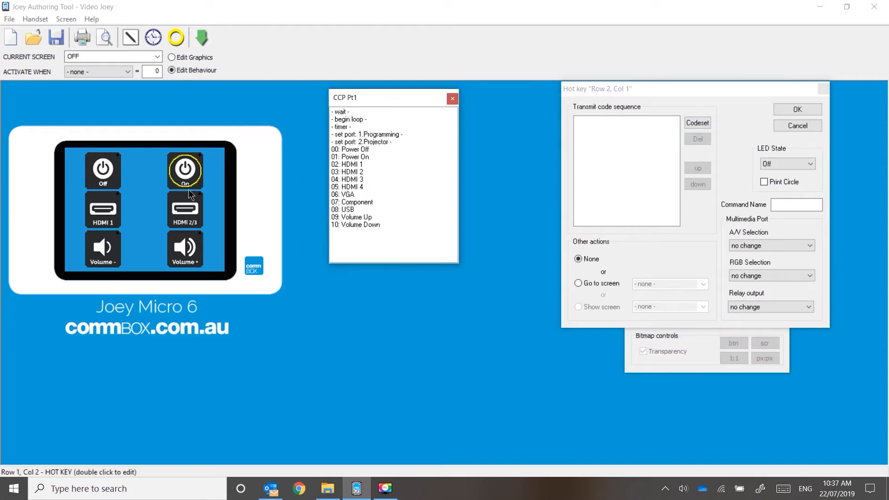
double_click(359, 164)
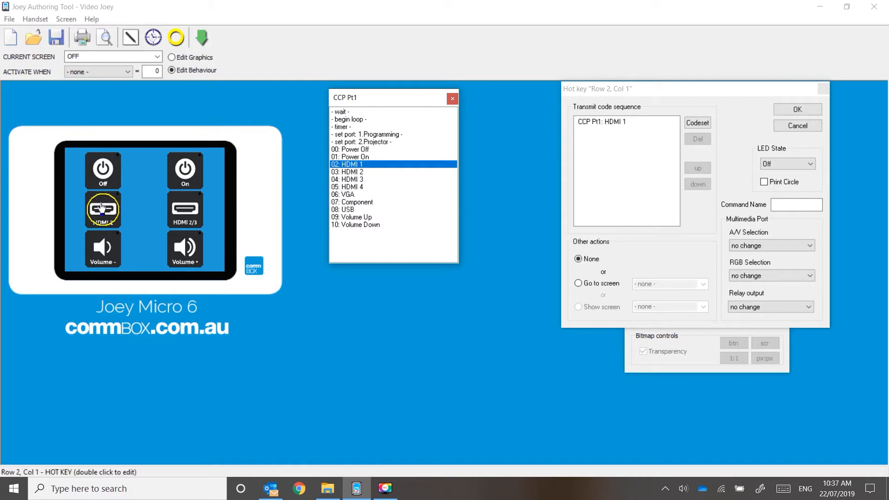
click(798, 110)
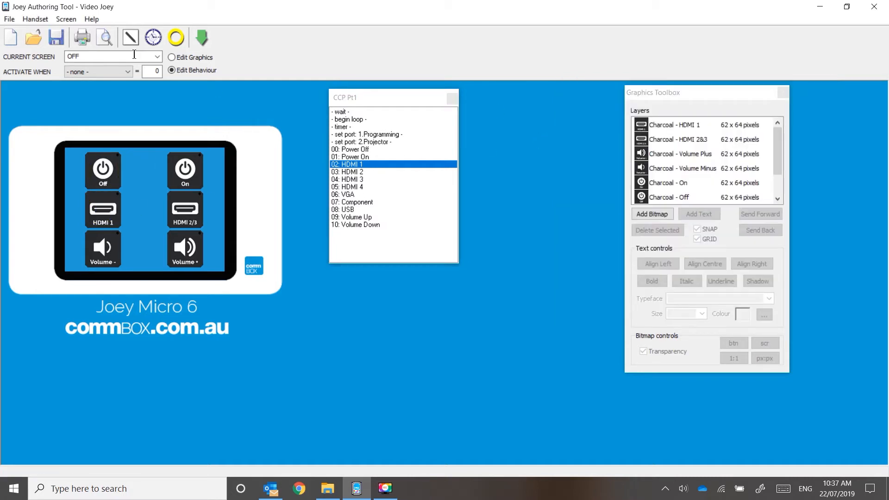
Step: Assign the CCP Pt1 HDMI 2 code to the OFF screen's Row 2, Col 2 key and review both HDMI keys
double_click(189, 212)
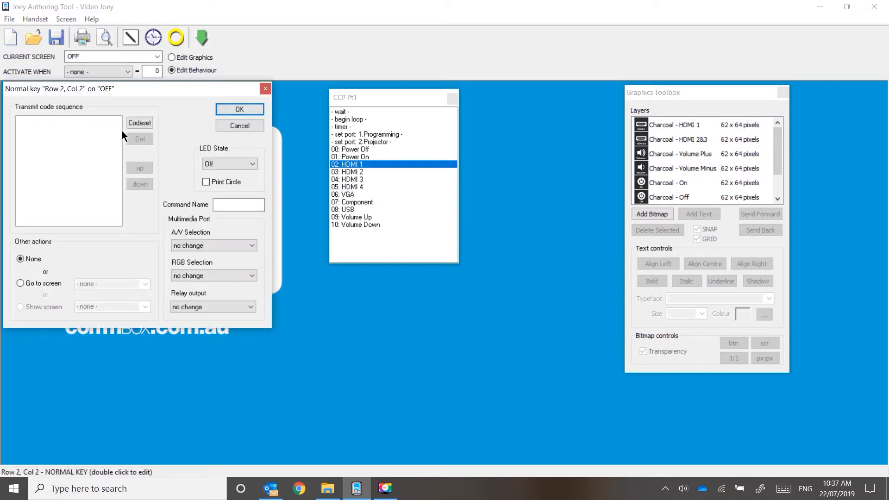
double_click(350, 171)
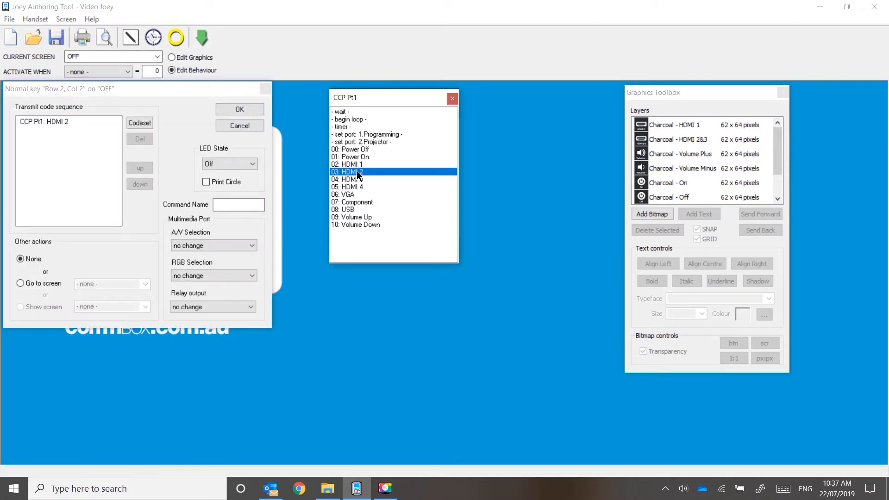
click(236, 109)
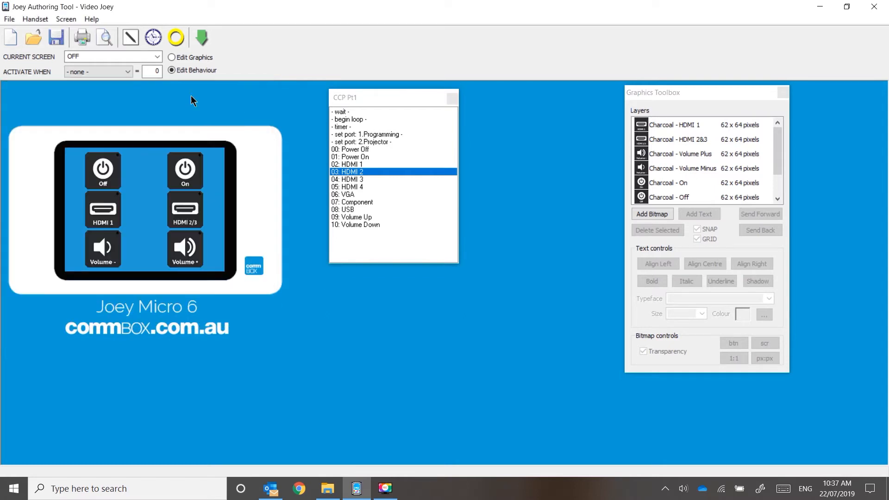
double_click(104, 199)
click(225, 110)
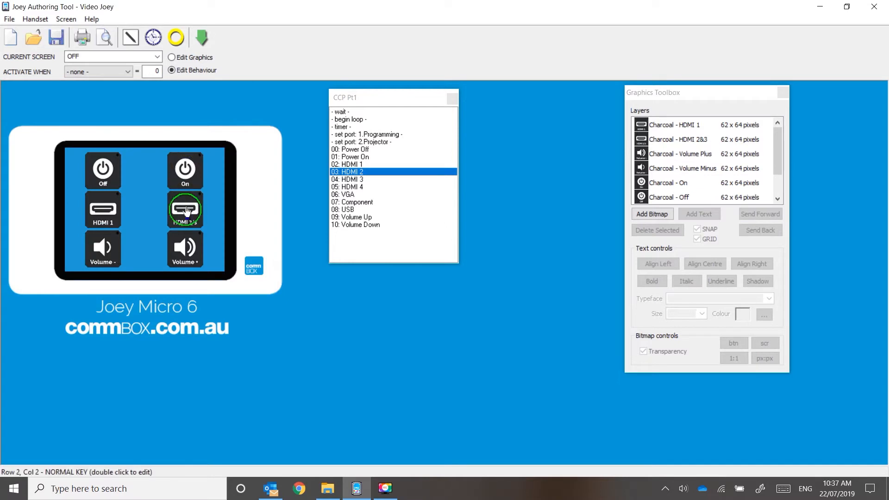
double_click(188, 204)
click(240, 109)
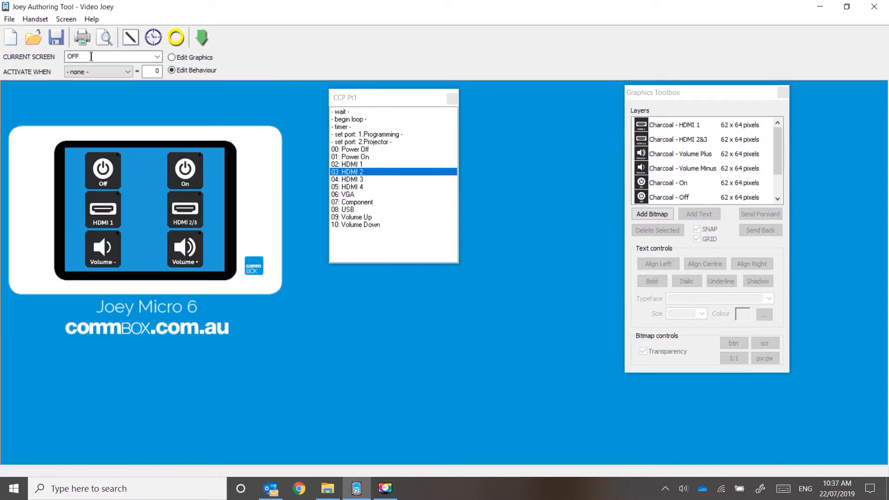
Step: Make HDMI 1 the current screen, checking the Row 2, Col 1 hot key, and open its Row 2, Col 2 key for editing
click(158, 56)
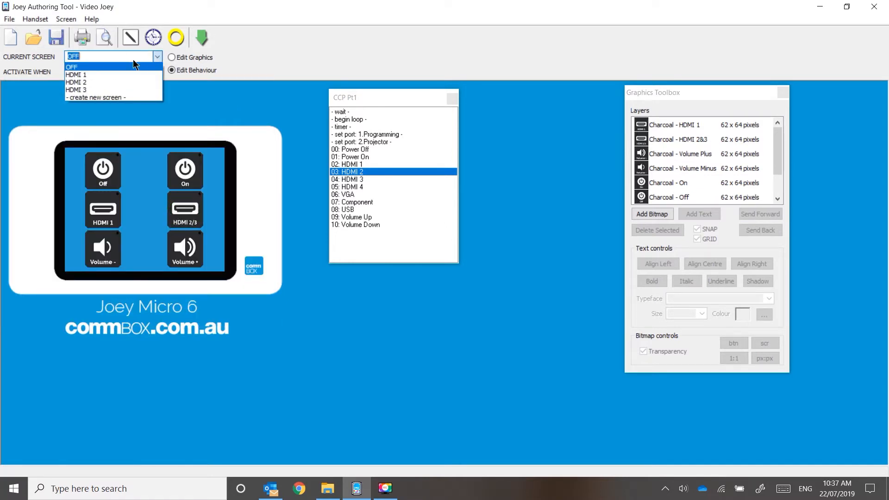
click(93, 76)
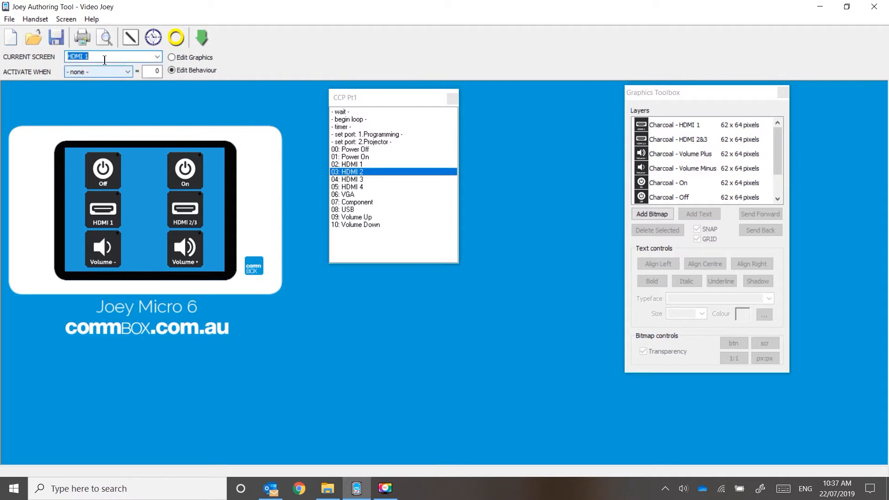
double_click(107, 218)
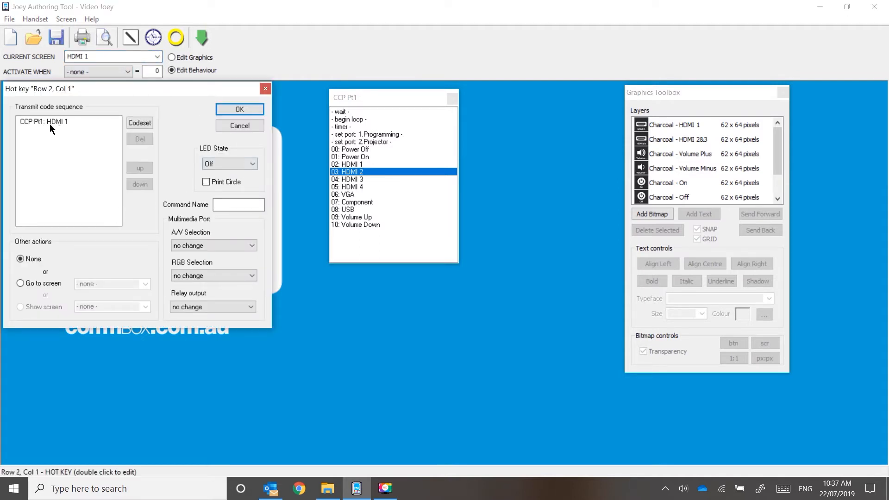
click(227, 109)
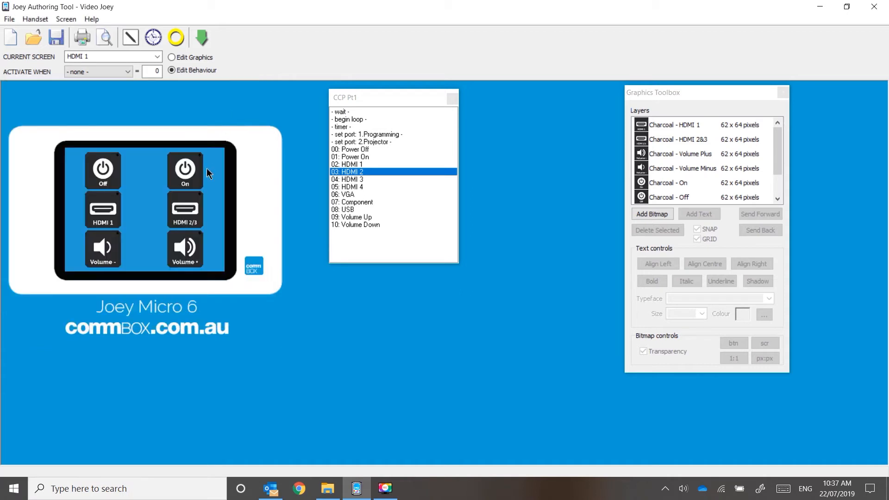
double_click(188, 210)
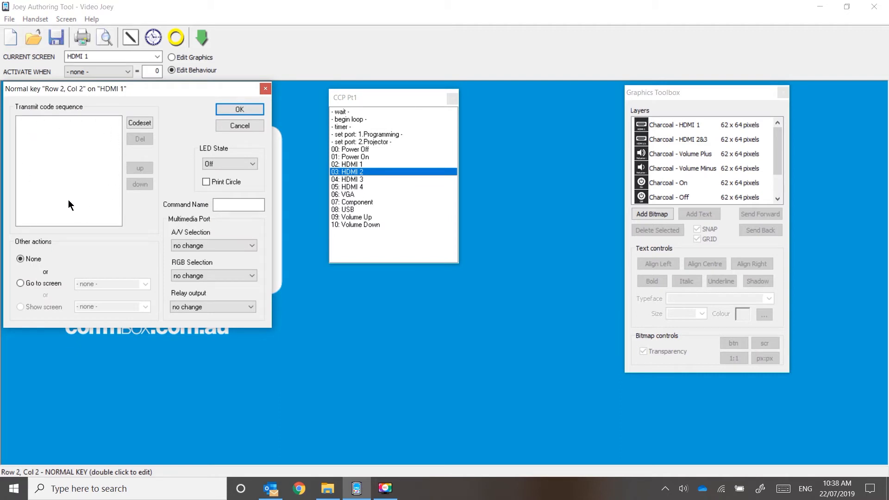
drag(138, 84, 629, 82)
double_click(354, 201)
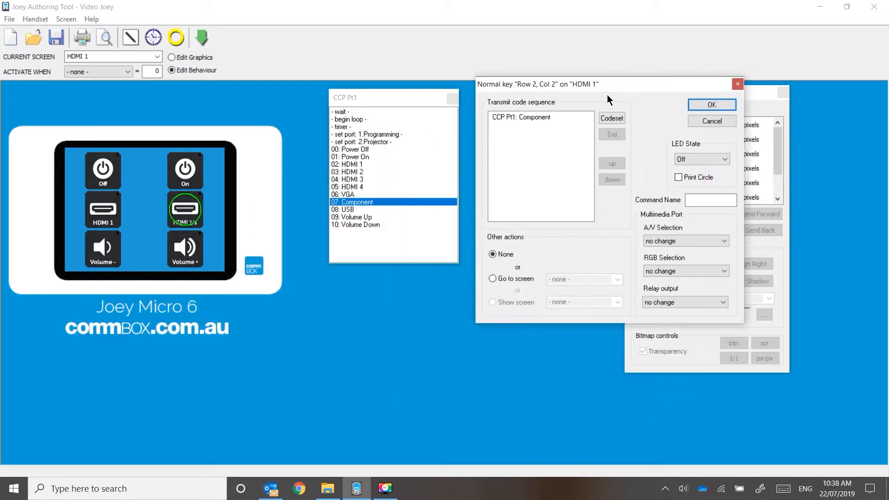
click(194, 208)
click(540, 115)
click(611, 134)
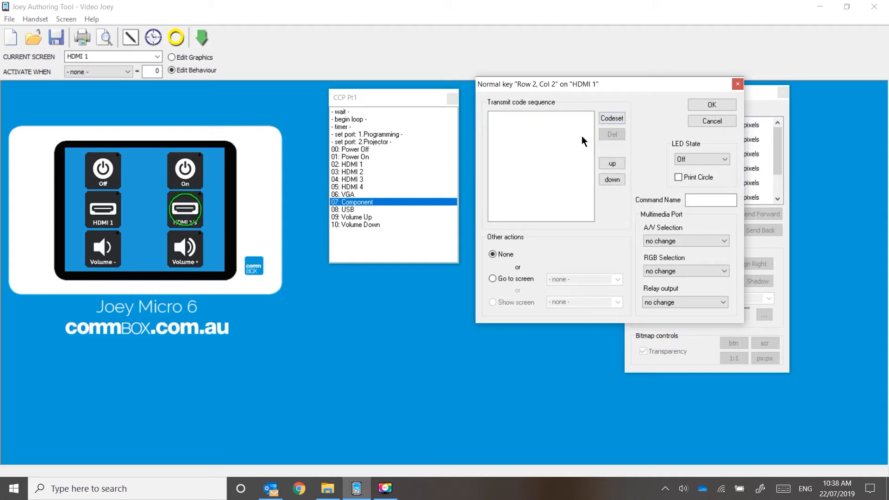
Step: Assign the CCP Pt1 HDMI 3 code to the Row 2, Col 2 key on the HDMI 1 screen
drag(361, 180, 562, 119)
click(703, 106)
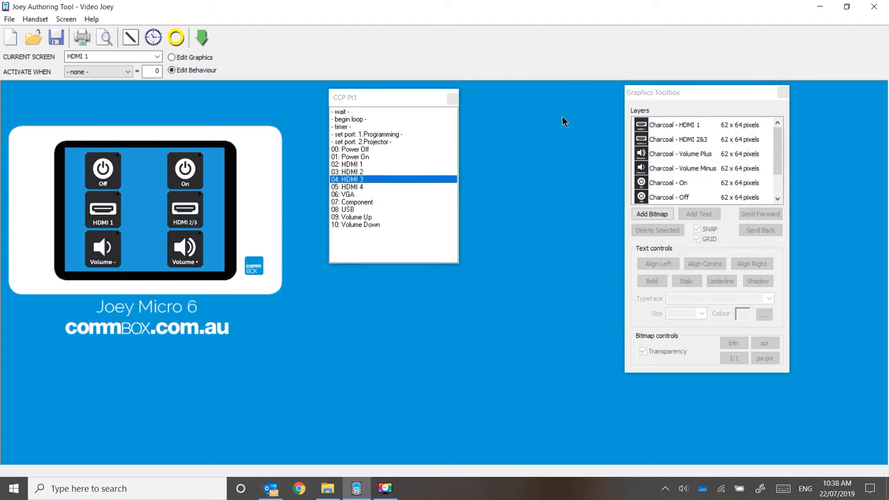
Step: On the HDMI 3 screen, check the Row 2, Col 1 hot key and assign the HDMI 2 code to the Row 2, Col 2 key
click(158, 57)
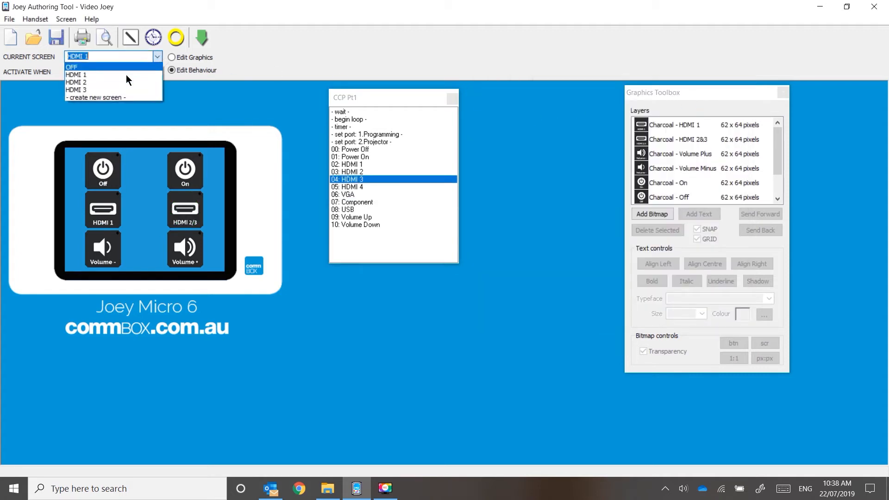
click(108, 90)
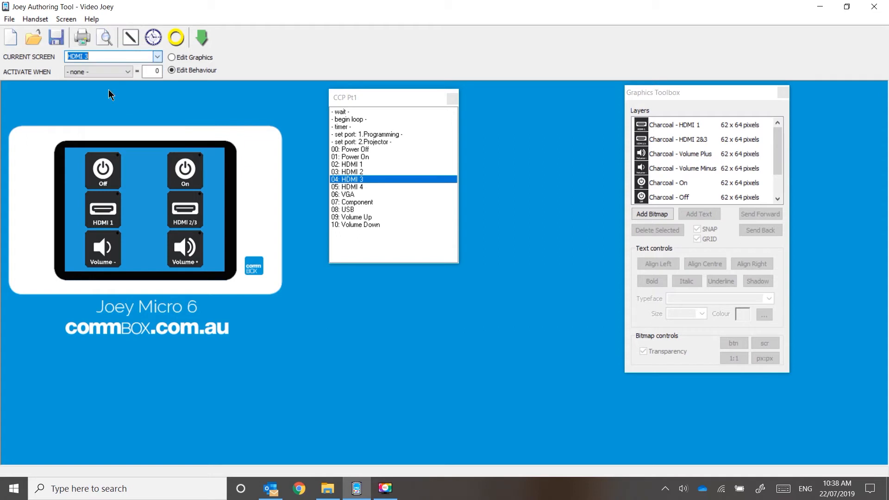
double_click(98, 212)
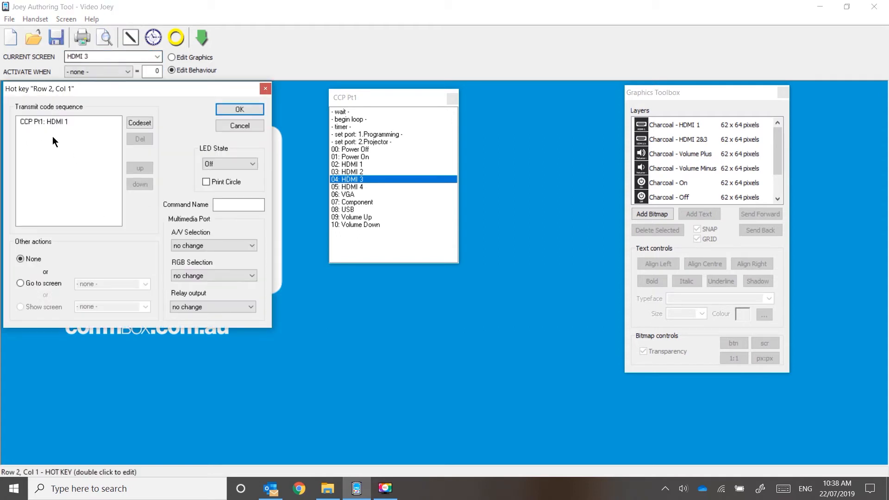
click(233, 110)
double_click(187, 218)
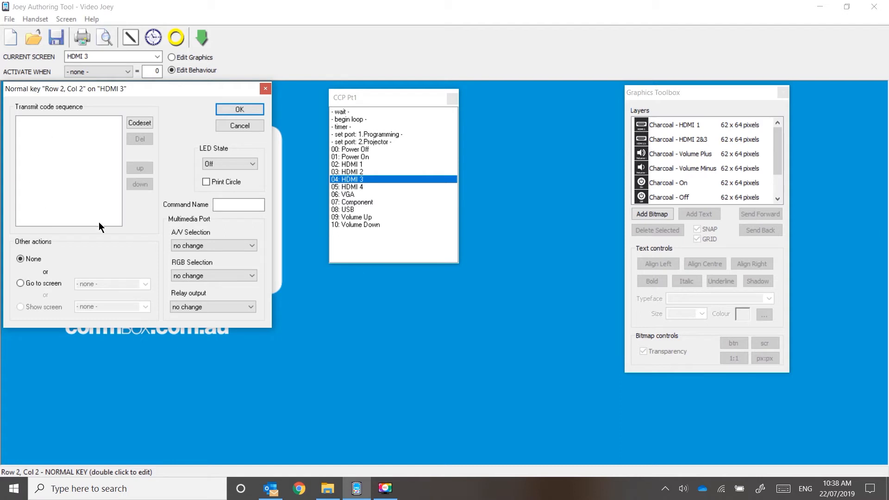
double_click(360, 172)
click(250, 110)
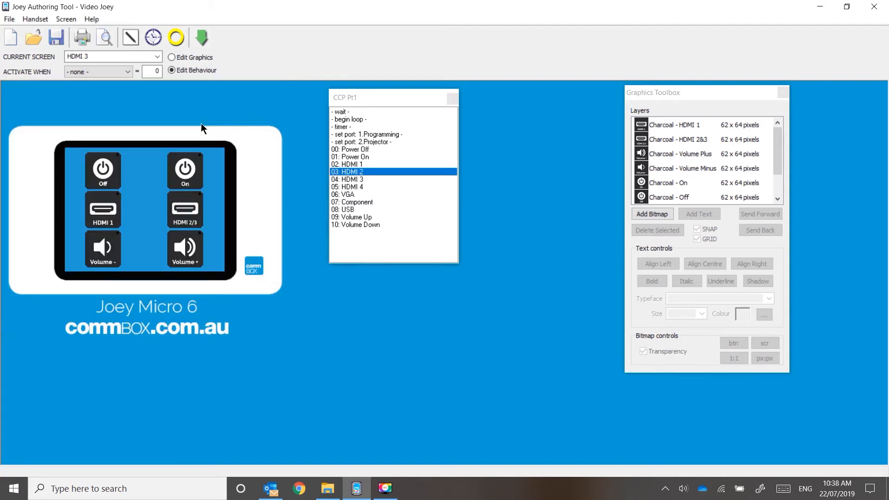
Step: Return to the OFF screen and make the Row 2, Col 1 hot key go to screen HDMI 1
click(157, 56)
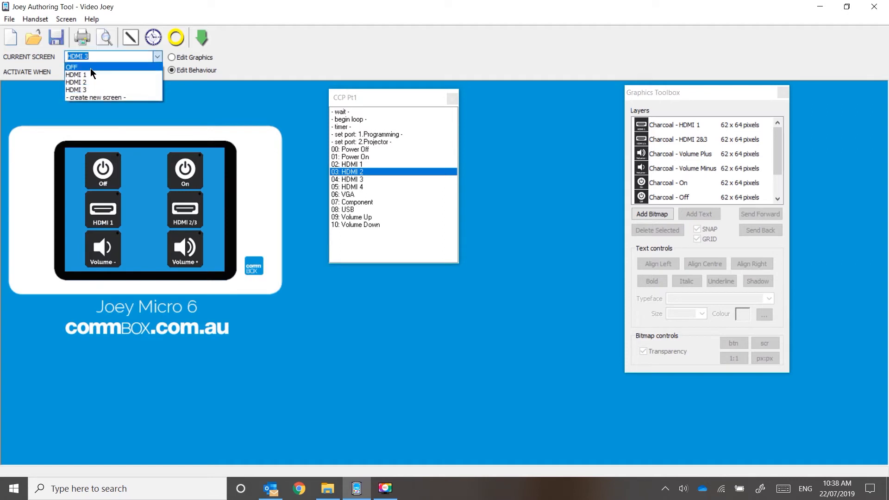
click(90, 68)
double_click(185, 210)
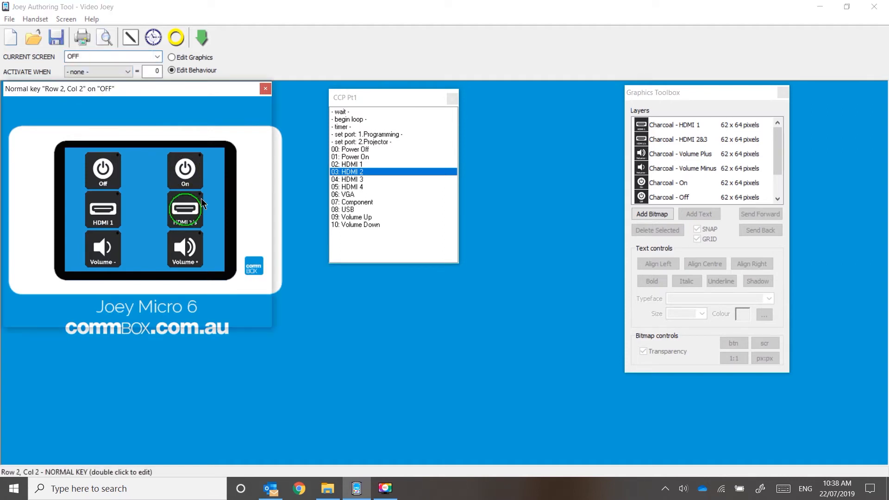
click(246, 111)
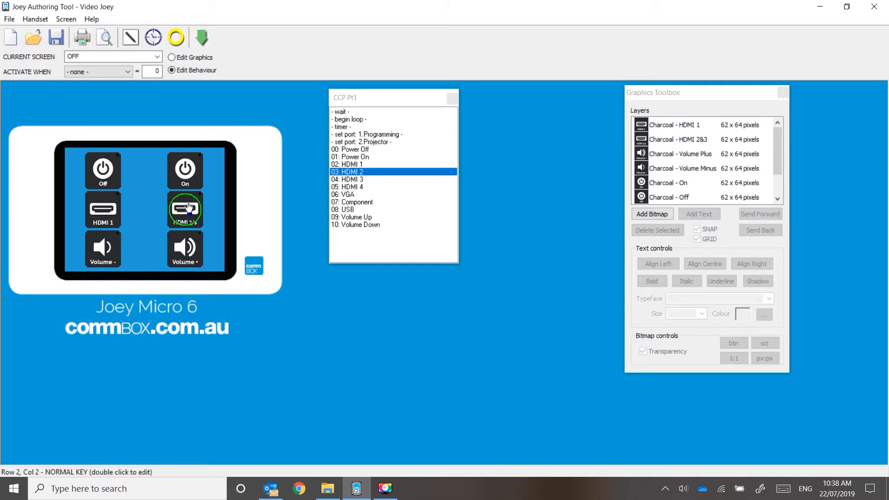
double_click(98, 219)
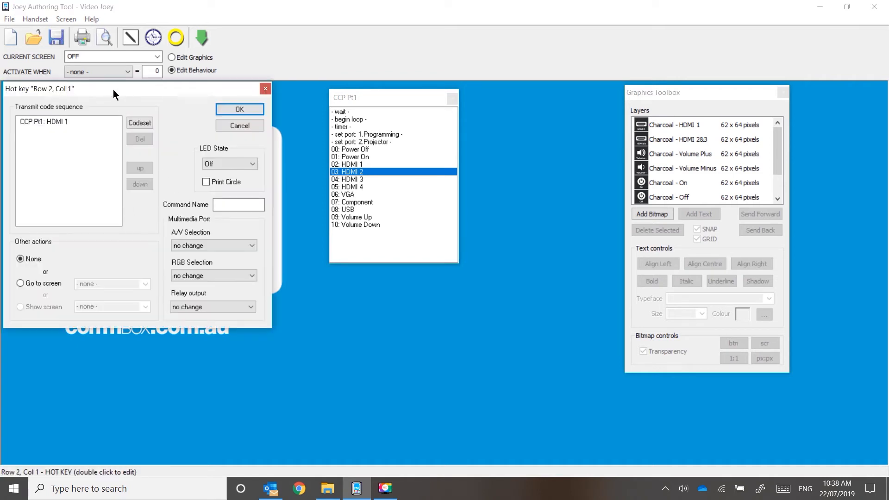
drag(113, 90, 119, 89)
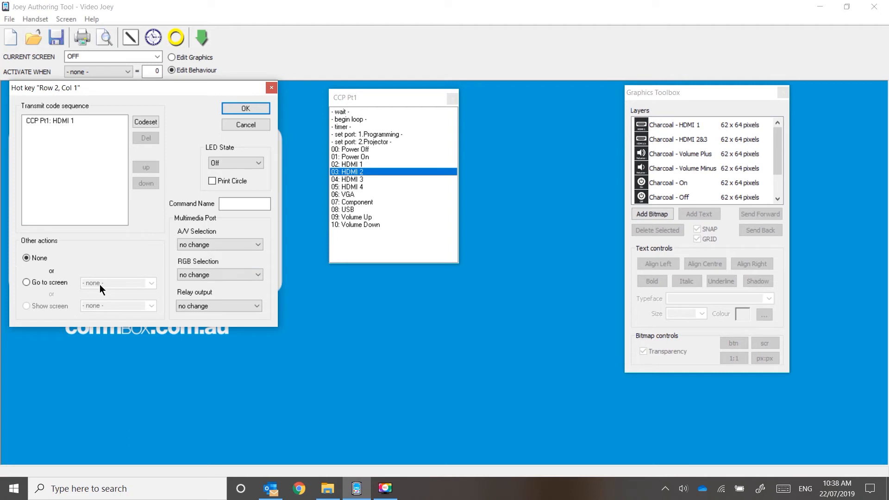
click(26, 282)
click(151, 283)
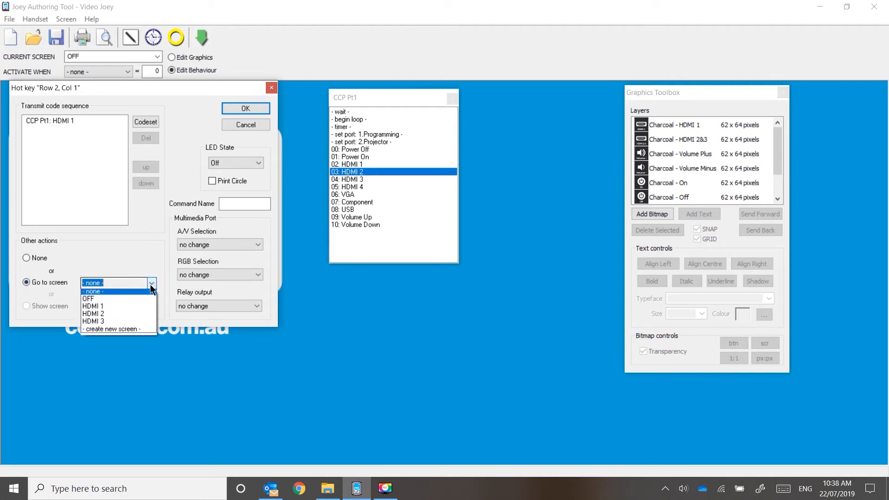
click(132, 305)
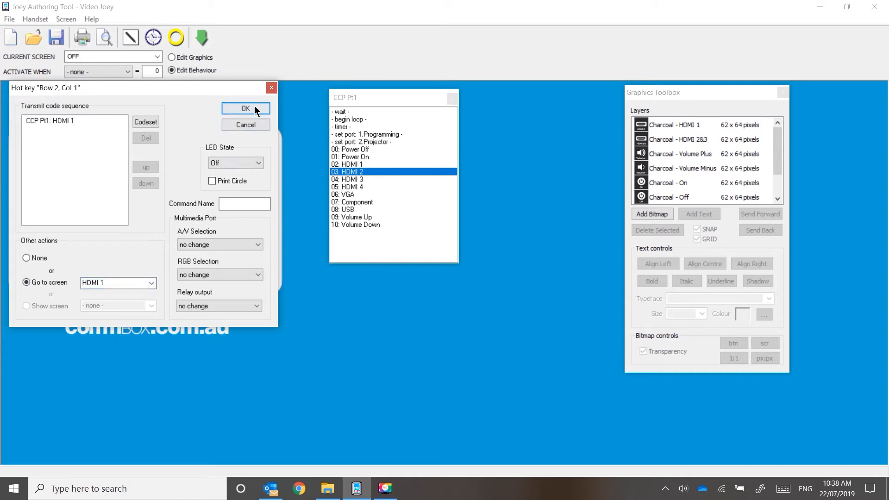
click(249, 109)
Step: Make the Row 2, Col 2 key on the OFF screen go to screen HDMI 2
double_click(185, 216)
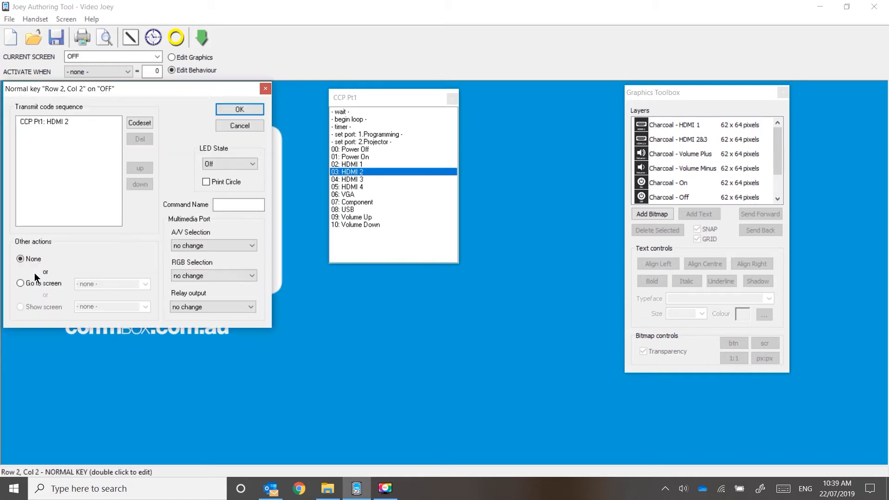
click(25, 283)
click(132, 285)
click(104, 317)
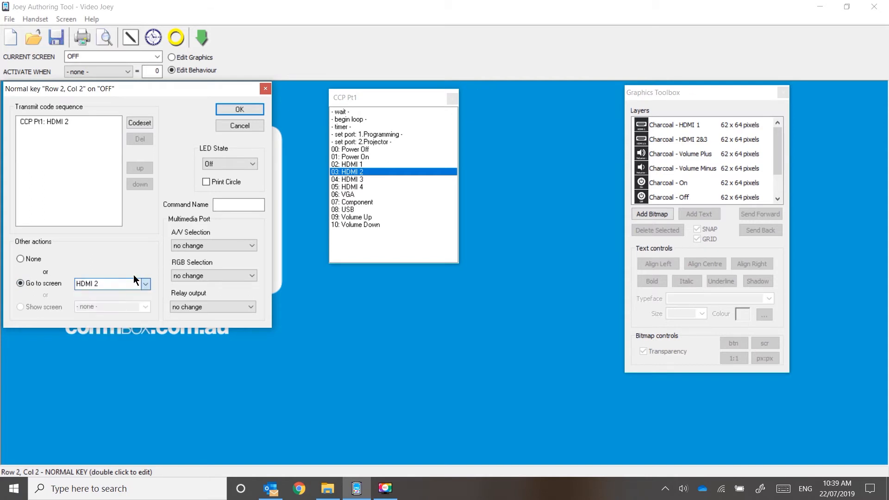
click(237, 111)
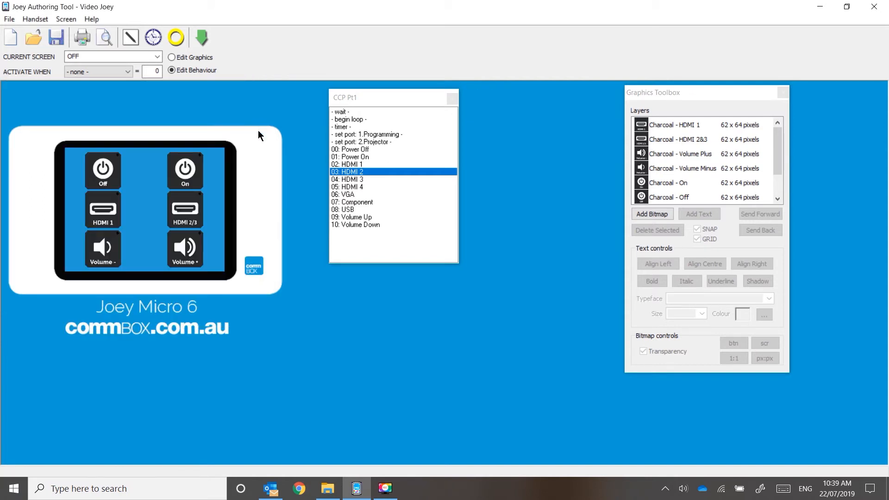
Step: Test the screen jumps of the HDMI 1 and HDMI 2/3 keys starting from the OFF screen
click(102, 211)
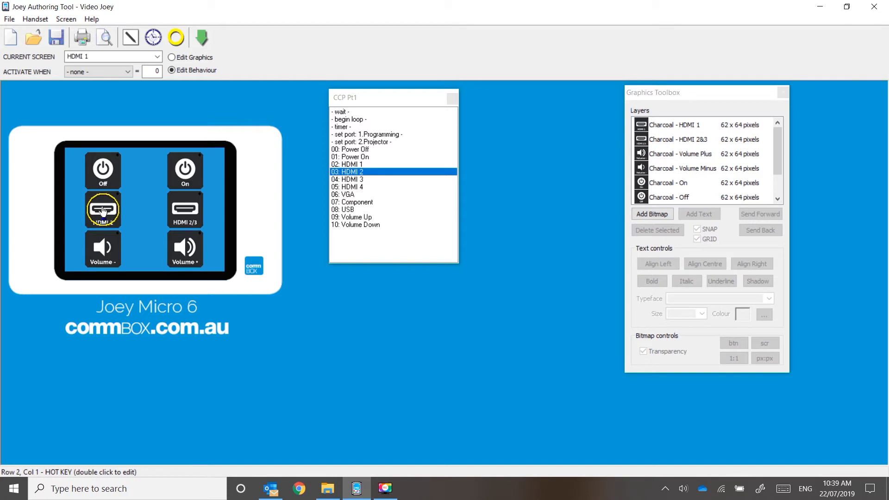
click(157, 56)
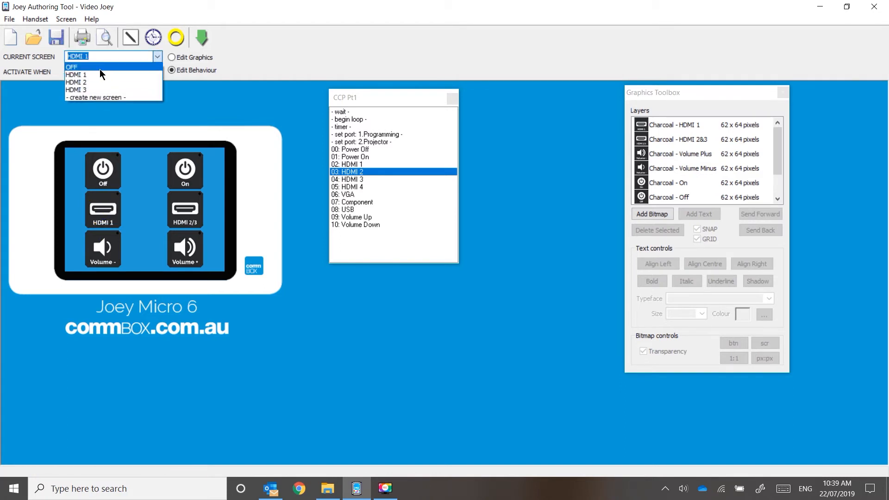
click(99, 68)
click(191, 212)
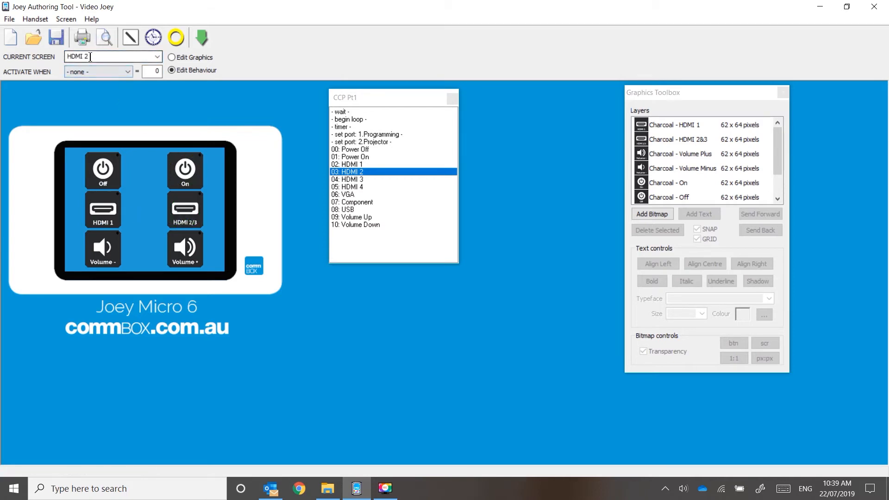
click(194, 211)
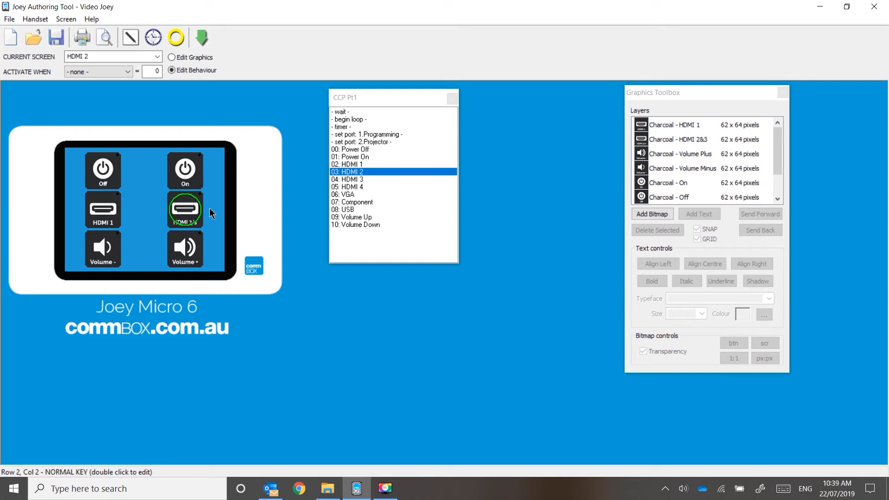
Step: Make the Row 2, Col 2 key on the HDMI 2 screen go to screen HDMI 3 and transmit the HDMI 3 code
double_click(196, 214)
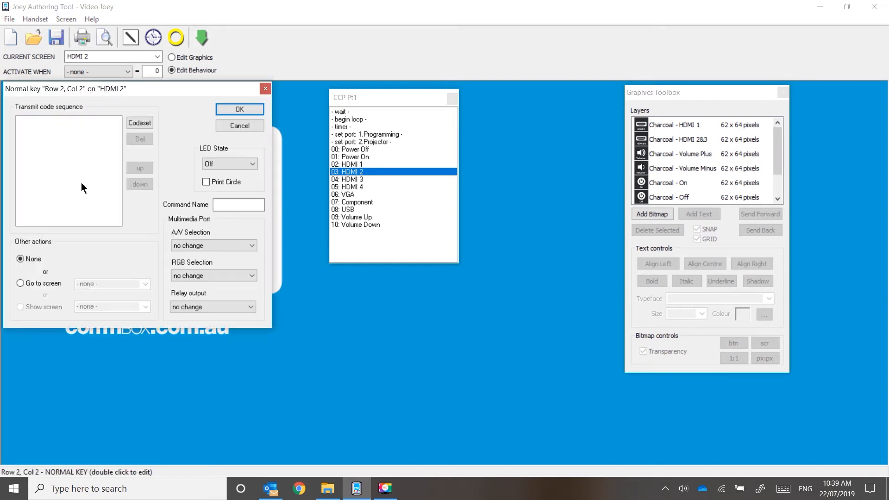
click(22, 282)
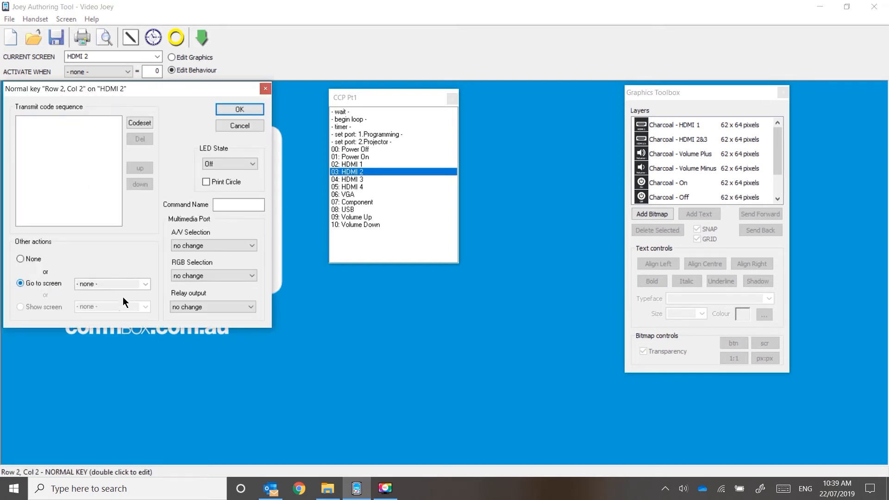
click(146, 283)
click(92, 324)
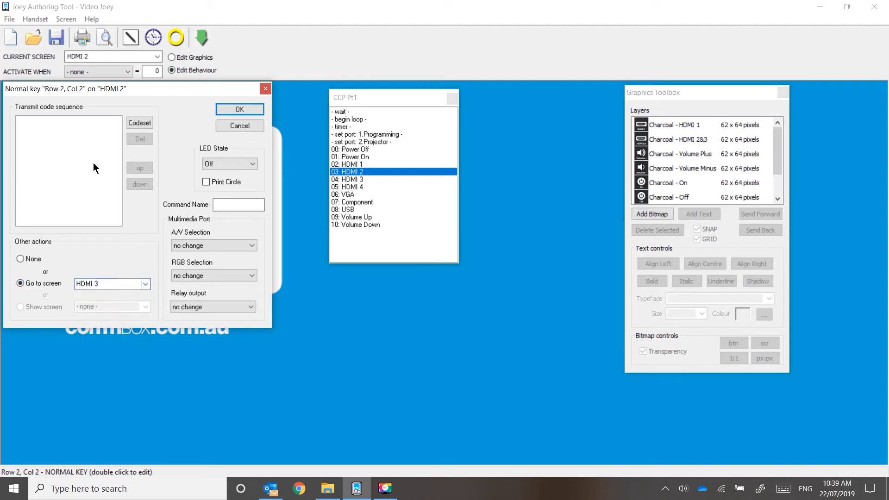
drag(361, 180, 75, 118)
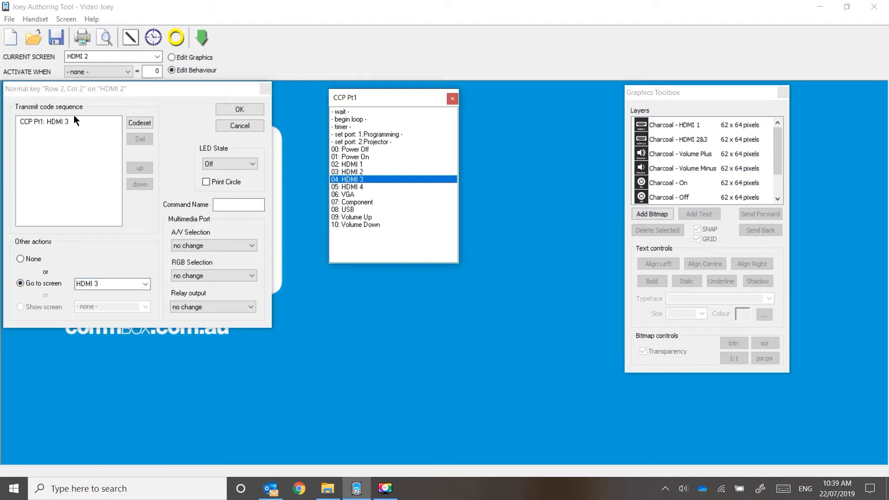
click(244, 110)
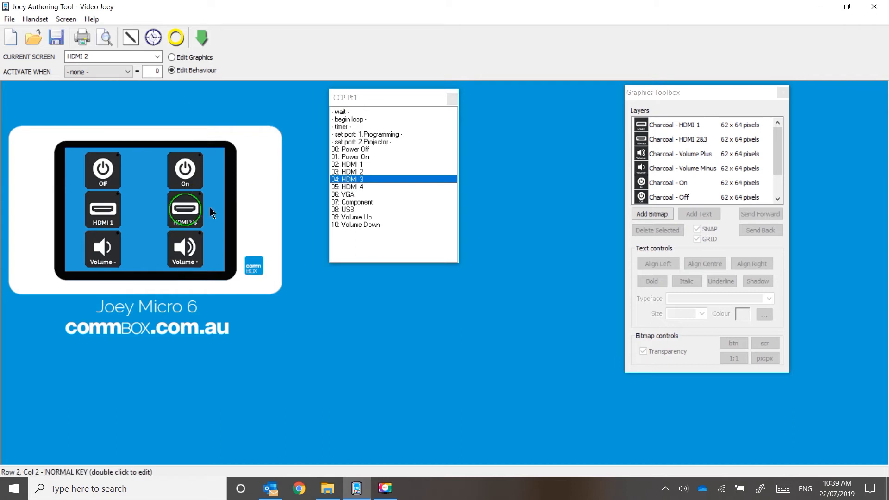
Step: Make the Row 2, Col 2 key on the HDMI 3 screen go to screen HDMI 2
click(191, 213)
click(192, 215)
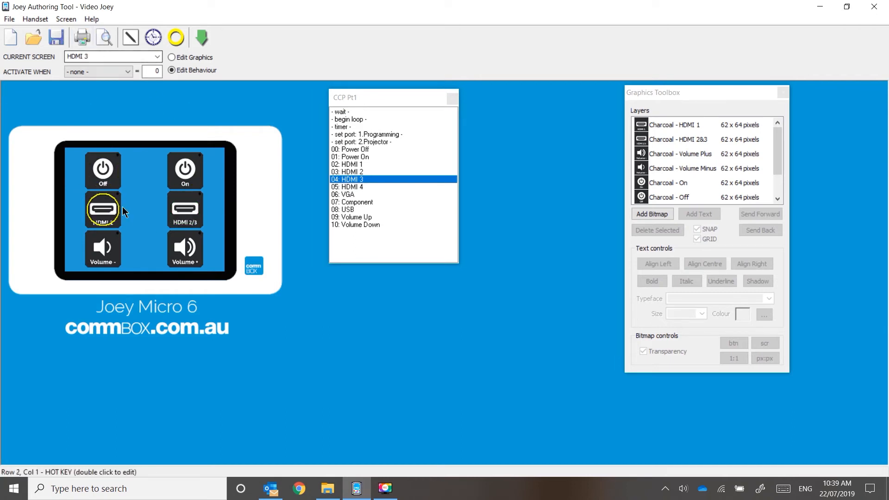
click(181, 224)
double_click(182, 223)
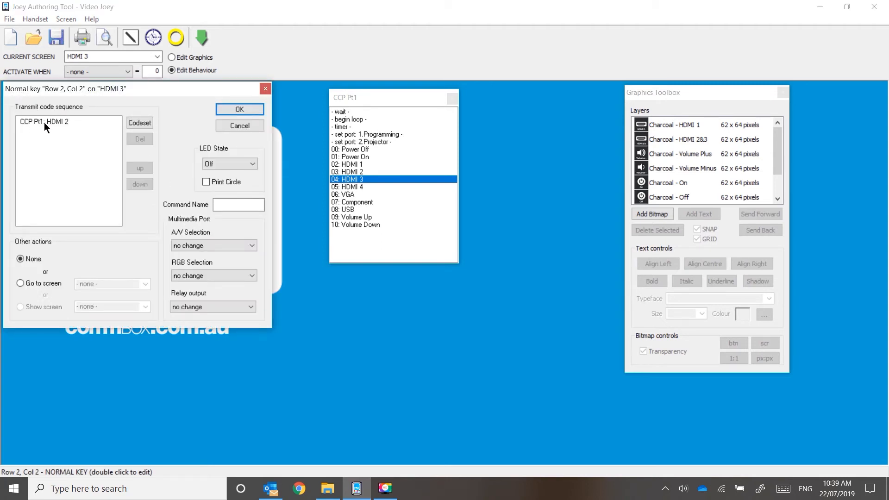
click(25, 285)
click(145, 284)
click(121, 316)
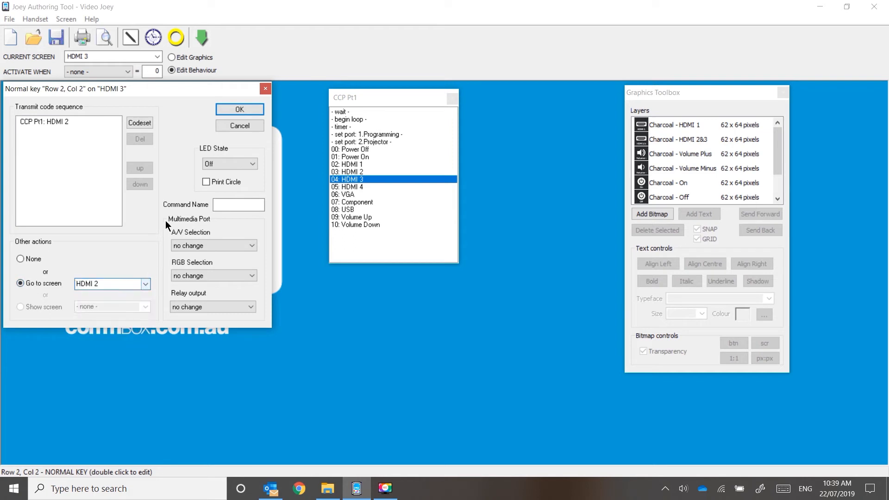
click(231, 109)
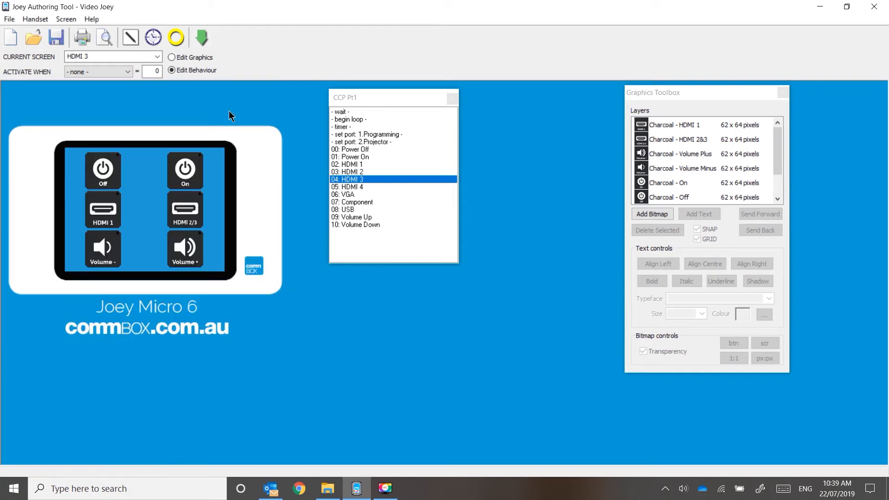
Step: Test the HDMI 2/3 key by toggling repeatedly between the HDMI 2 and HDMI 3 screens
click(185, 218)
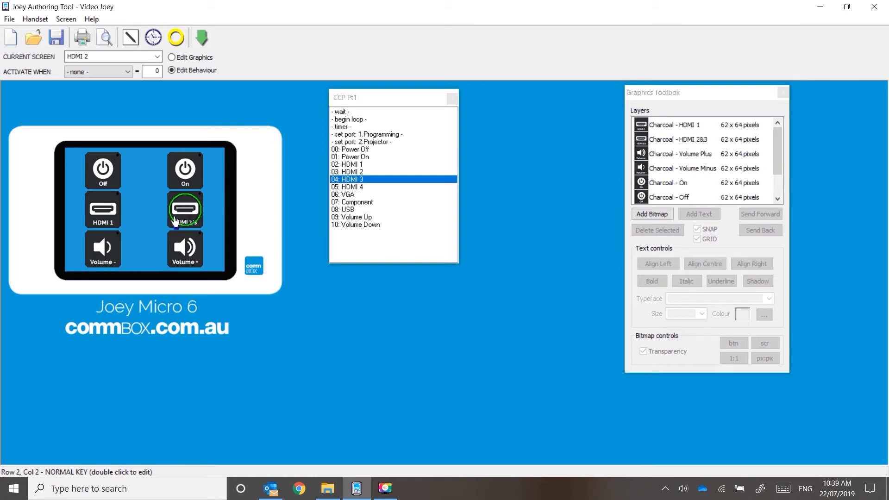
click(183, 218)
click(186, 217)
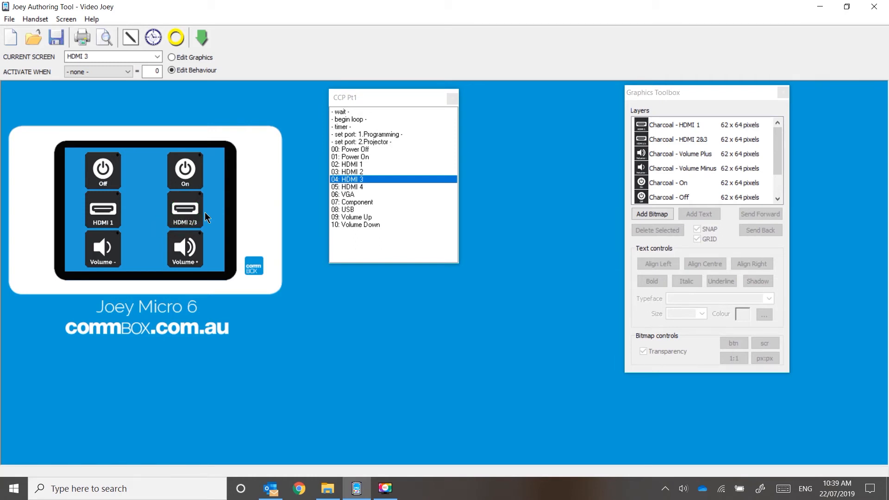
click(193, 216)
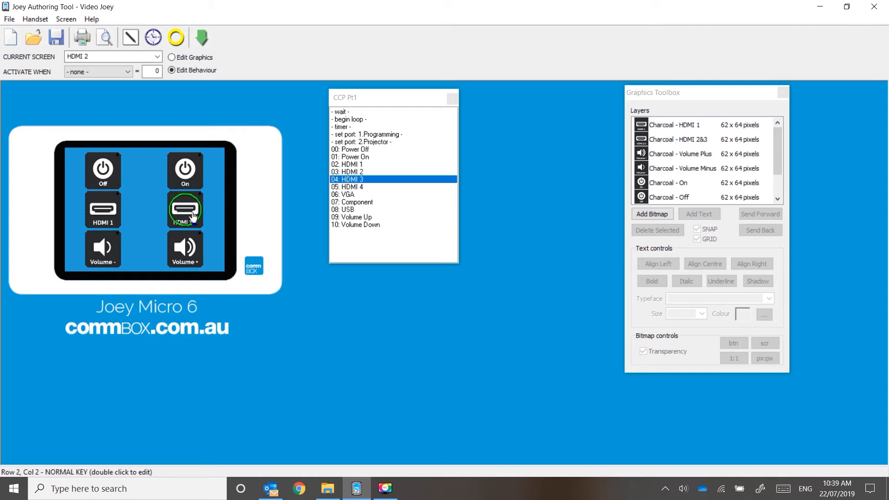
Step: On the HDMI 2 screen, check the transmit code and screen jump of the Row 2, Col 1 hot key
click(95, 202)
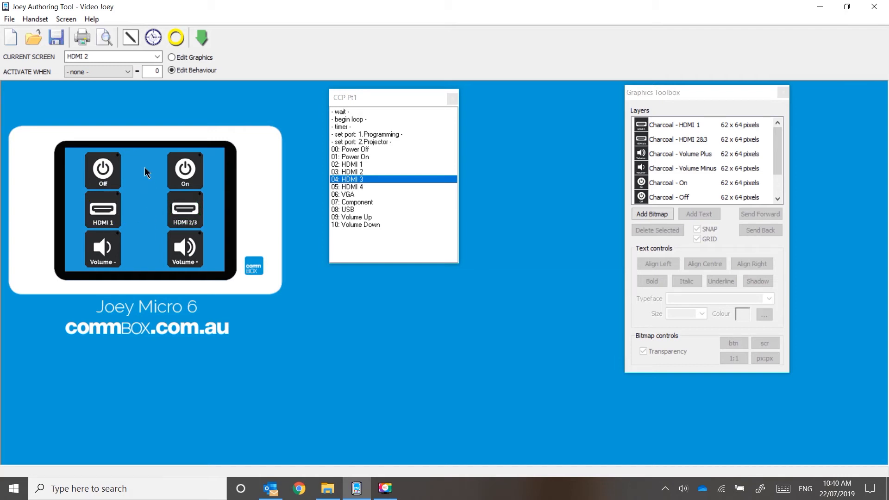
double_click(94, 201)
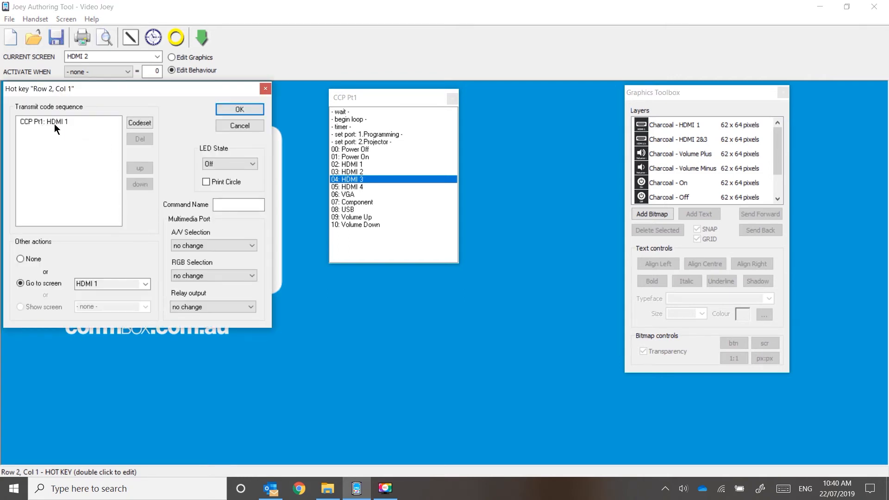
click(230, 109)
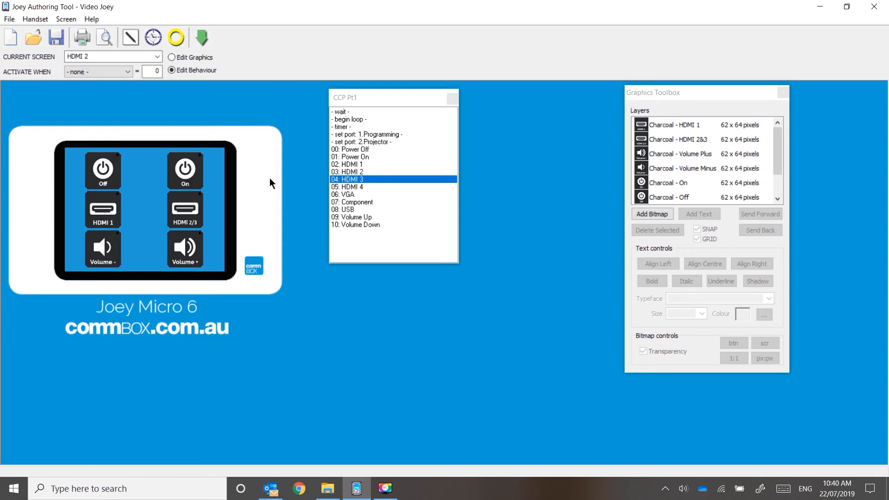
click(117, 215)
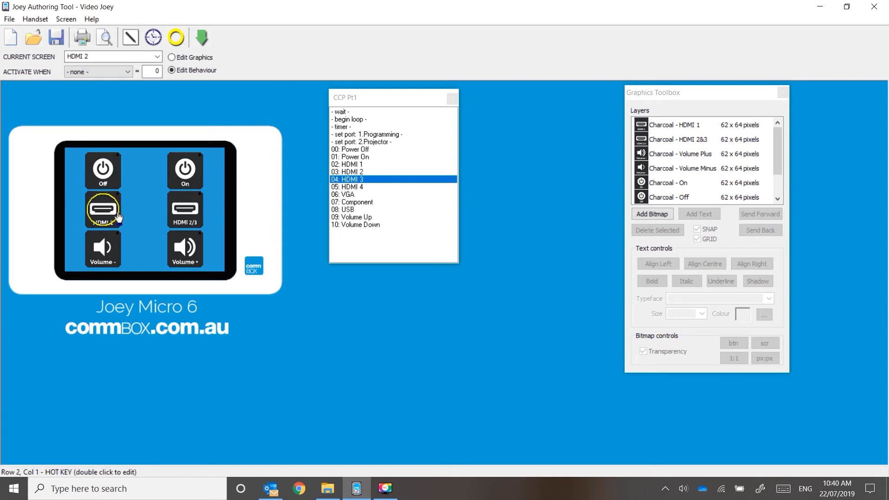
click(107, 213)
click(111, 184)
click(120, 207)
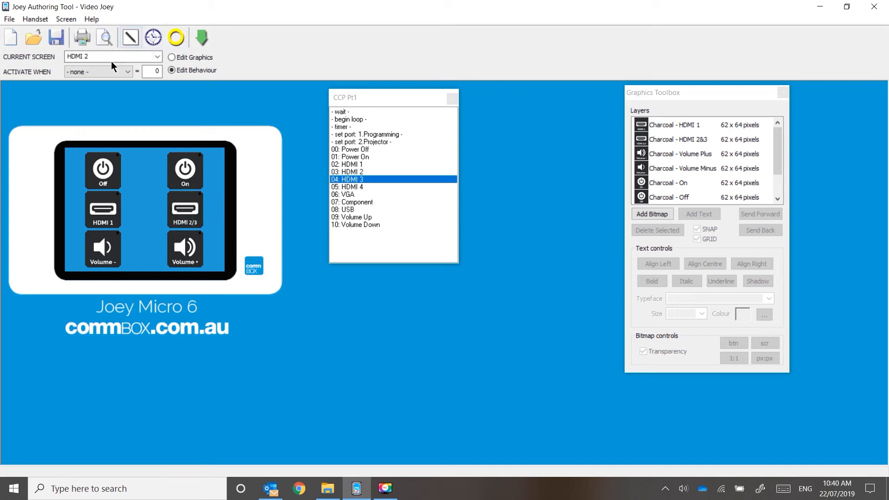
double_click(101, 209)
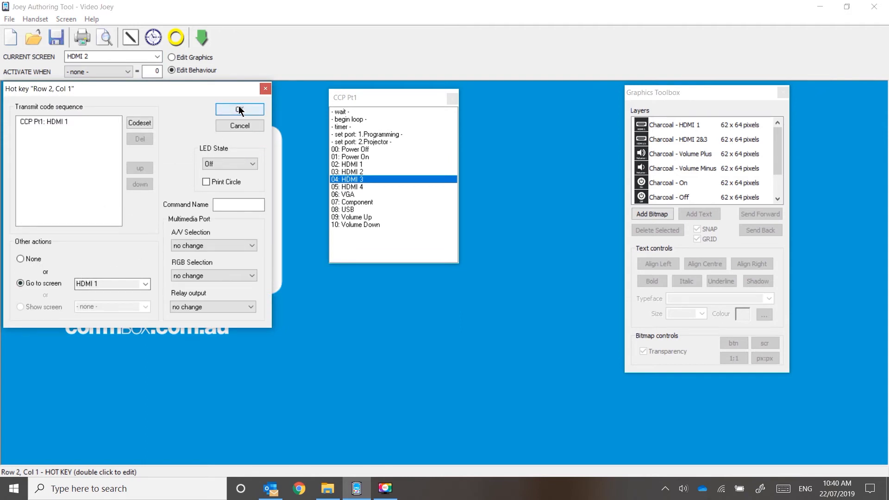
click(239, 110)
Step: Go to the HDMI 1 screen and set the LED state of the Row 2, Col 1 hot key to On
click(98, 220)
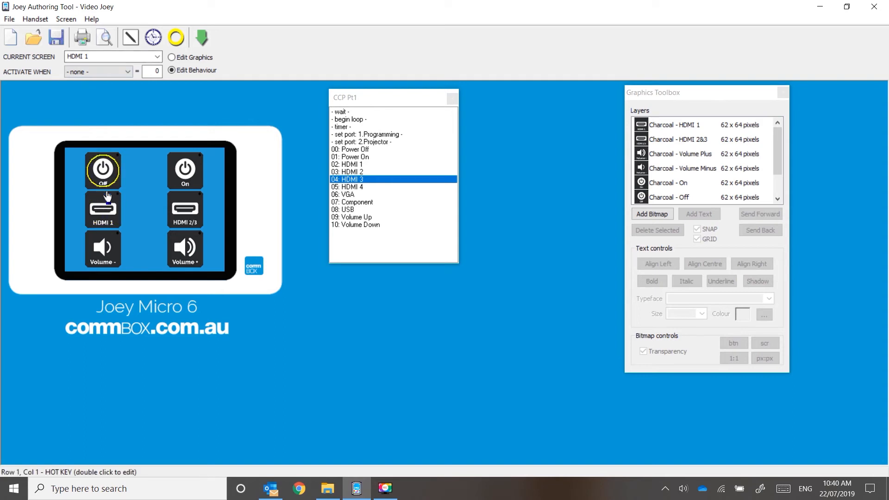
double_click(109, 207)
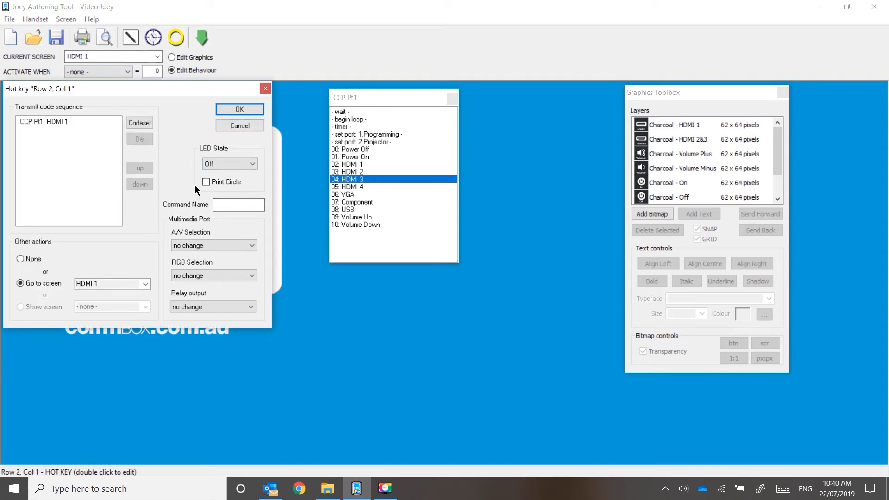
click(216, 165)
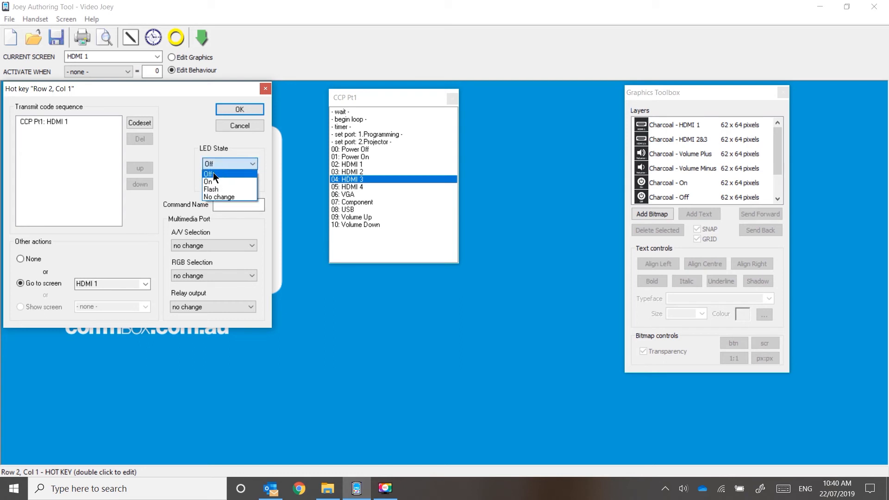
click(213, 177)
click(237, 109)
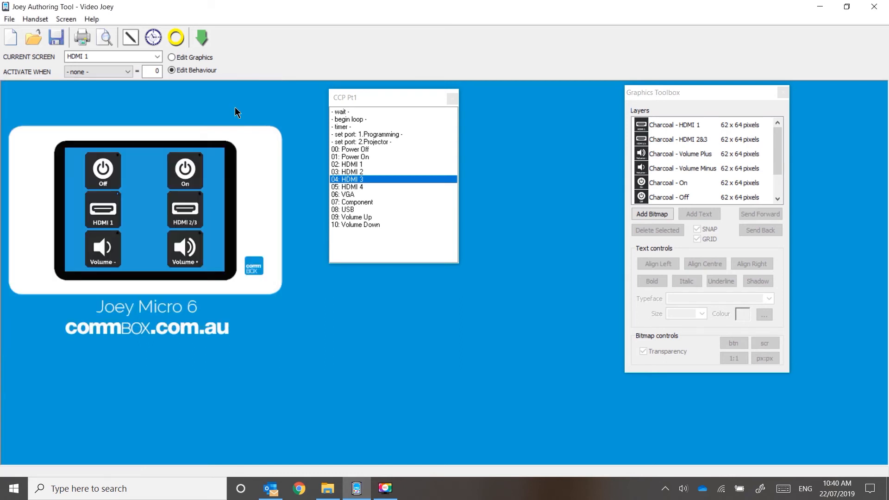
click(115, 200)
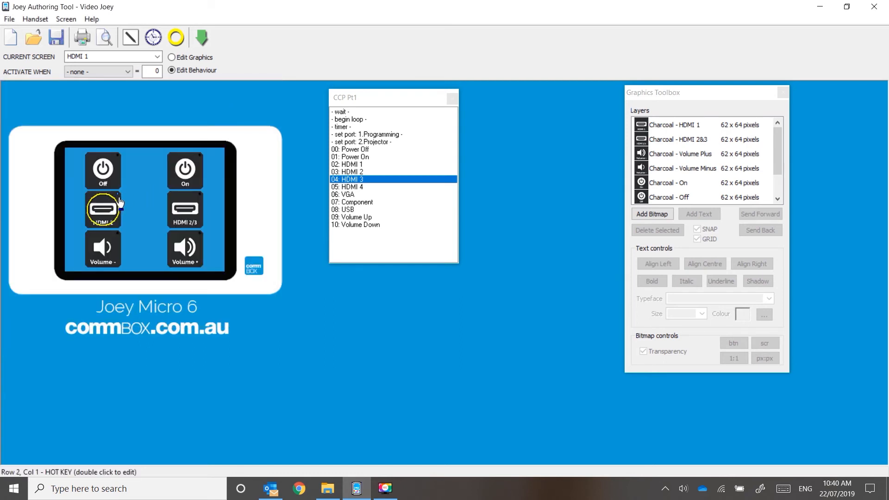
Step: On the HDMI 1 screen, make the Row 2, Col 2 key go to screen HDMI 2 and replace its HDMI 3 code with HDMI 2
click(180, 217)
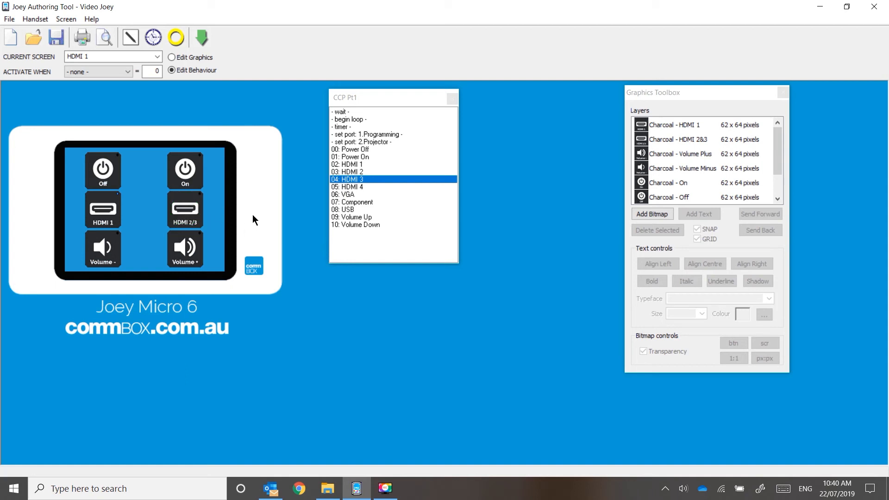
double_click(199, 216)
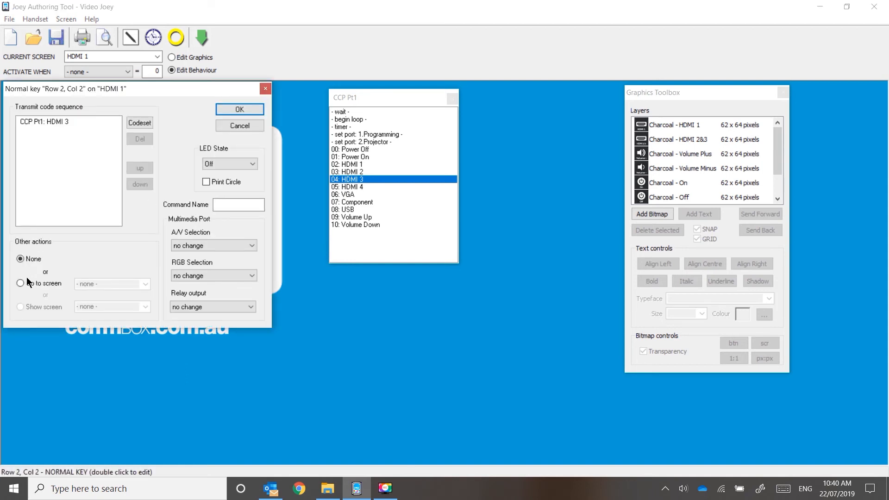
click(42, 283)
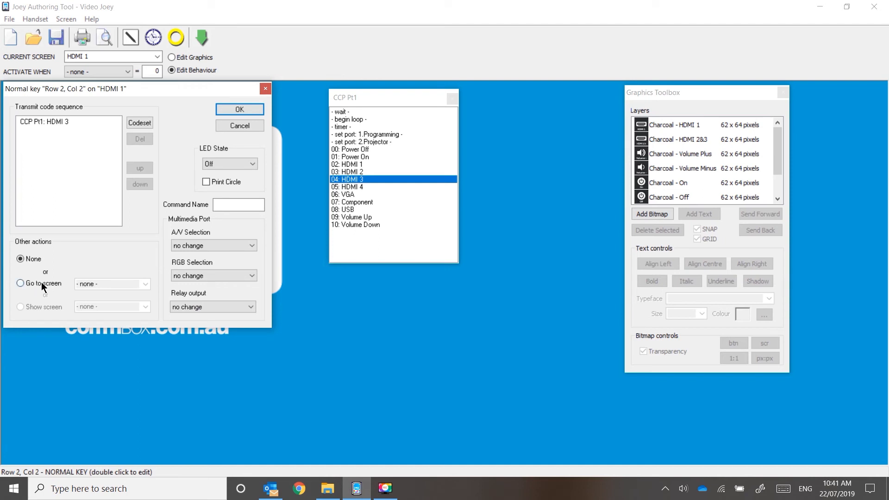
click(141, 282)
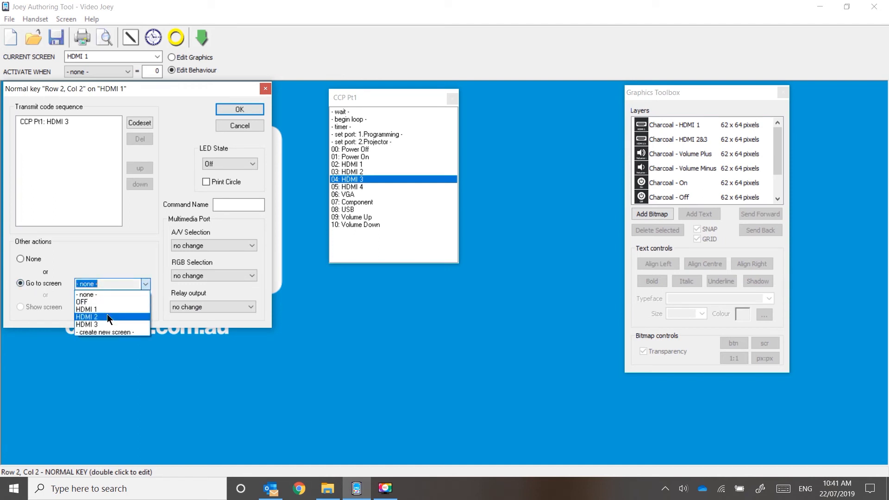
click(110, 317)
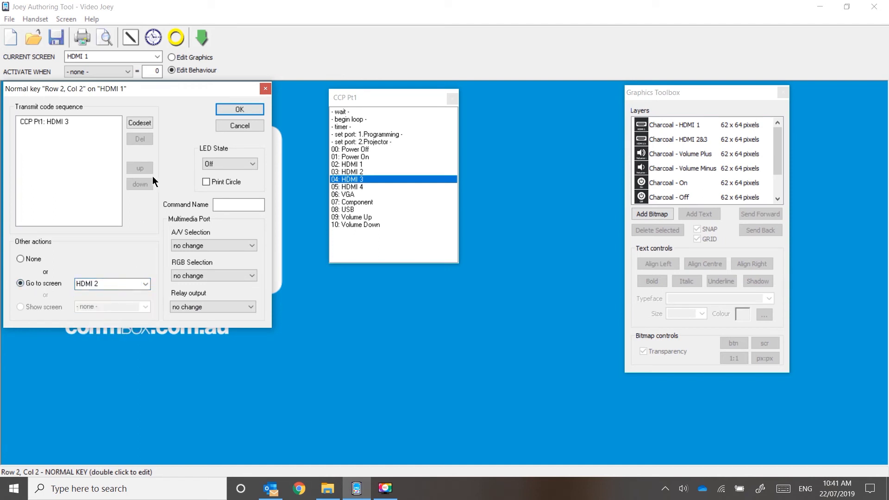
click(66, 121)
double_click(348, 171)
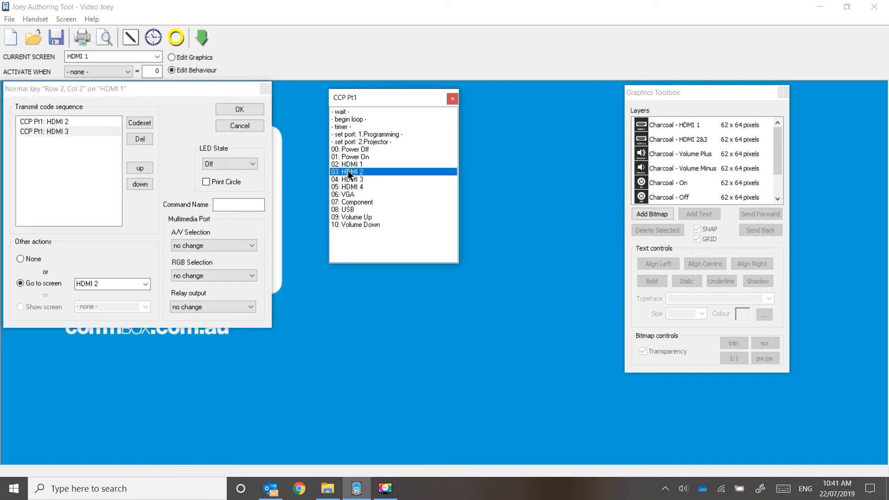
click(134, 138)
click(236, 114)
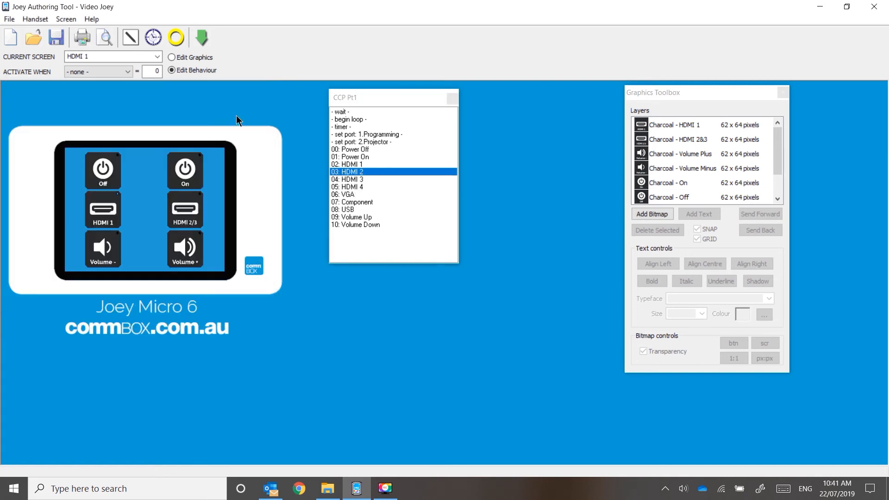
Step: Test the jumps between the HDMI 1 and HDMI 2 screens with the HDMI 2/3 and HDMI 1 keys
click(201, 220)
click(111, 202)
click(186, 208)
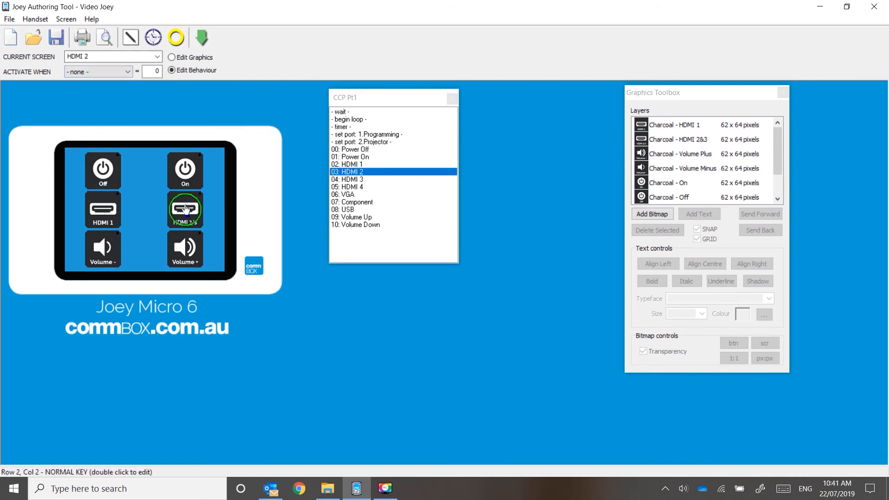
Step: Set the LED state of the Row 2, Col 2 key on the HDMI 2 screen to On
double_click(186, 208)
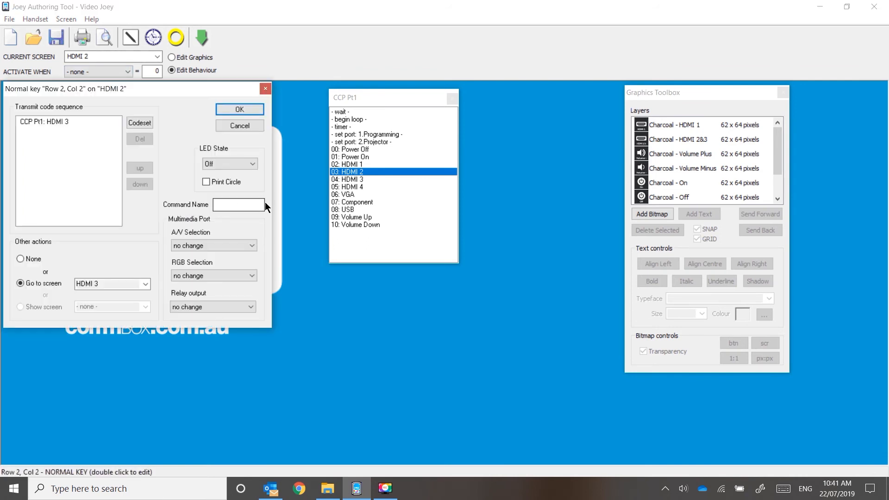
click(241, 165)
click(220, 182)
click(238, 111)
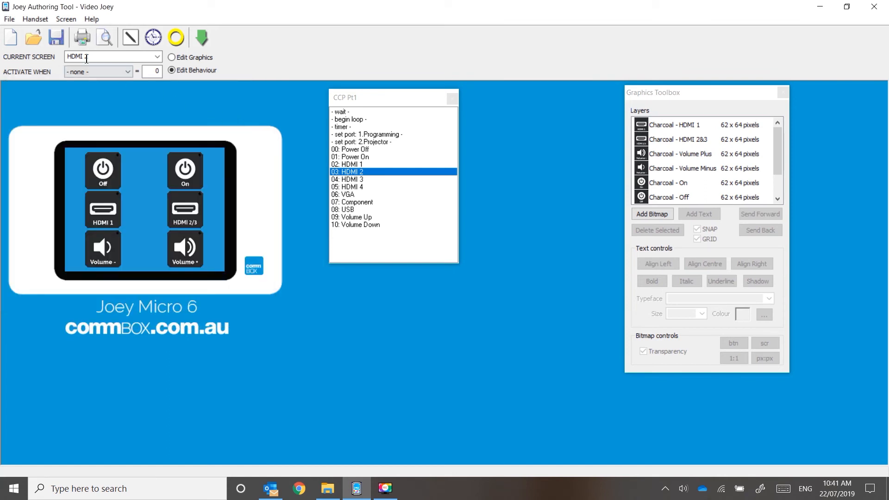
Step: Change the LED state of the Row 2, Col 2 key on the HDMI 3 screen and try the HDMI 2/3 toggle
click(186, 210)
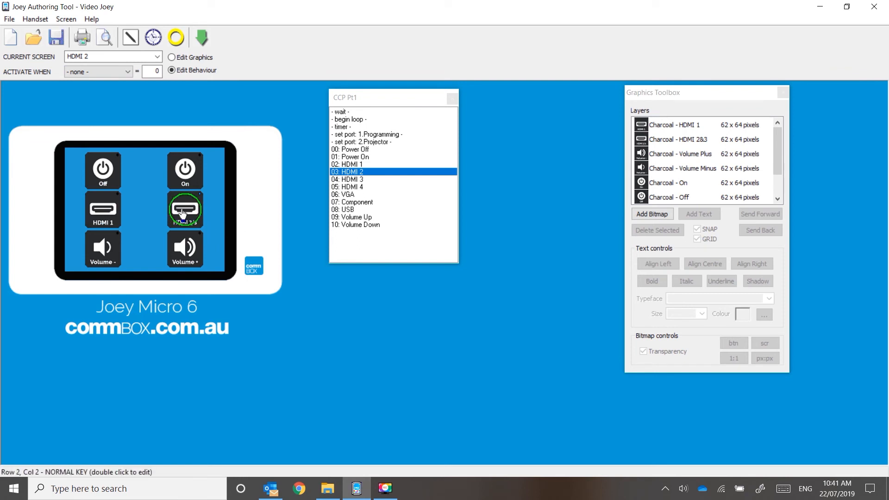
right_click(187, 211)
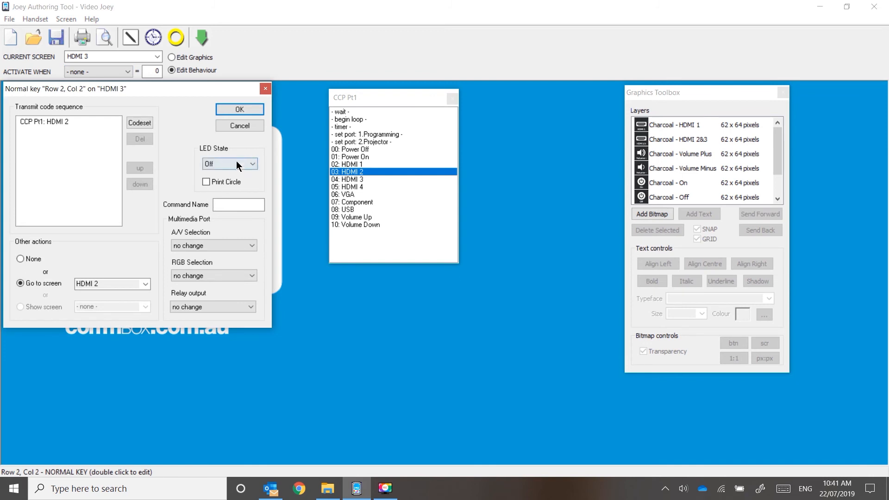
click(237, 165)
click(220, 187)
click(229, 109)
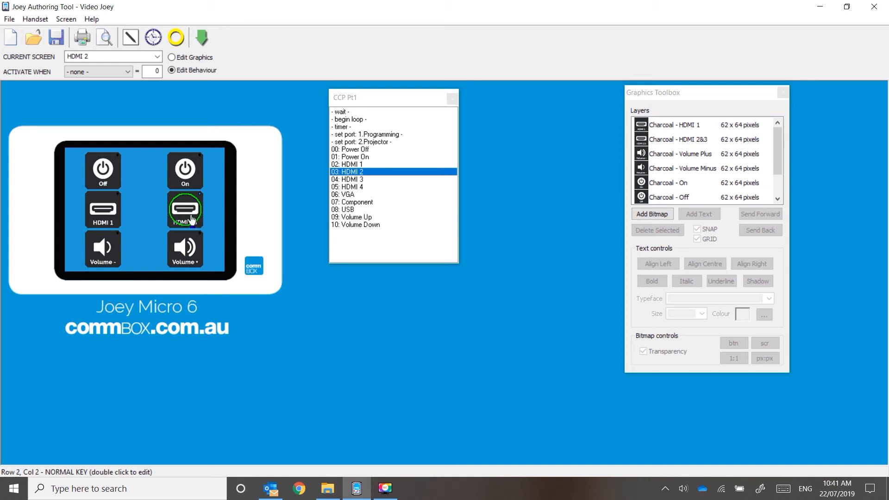
click(191, 219)
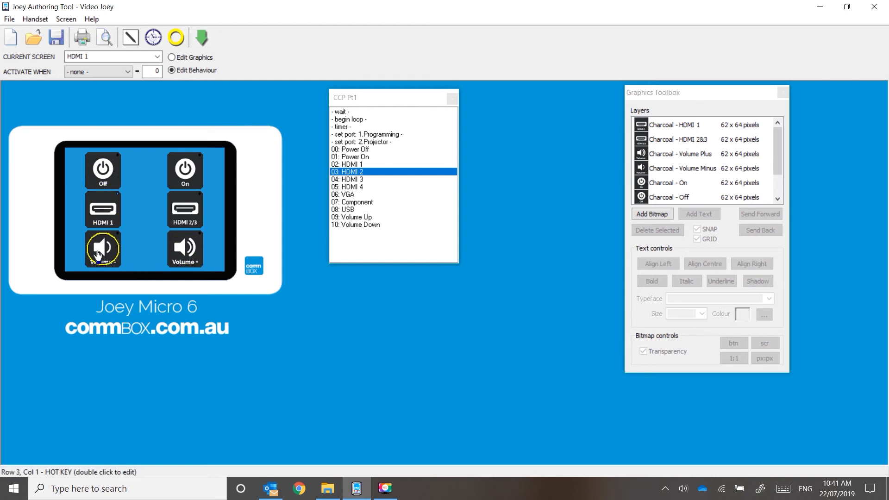
click(180, 250)
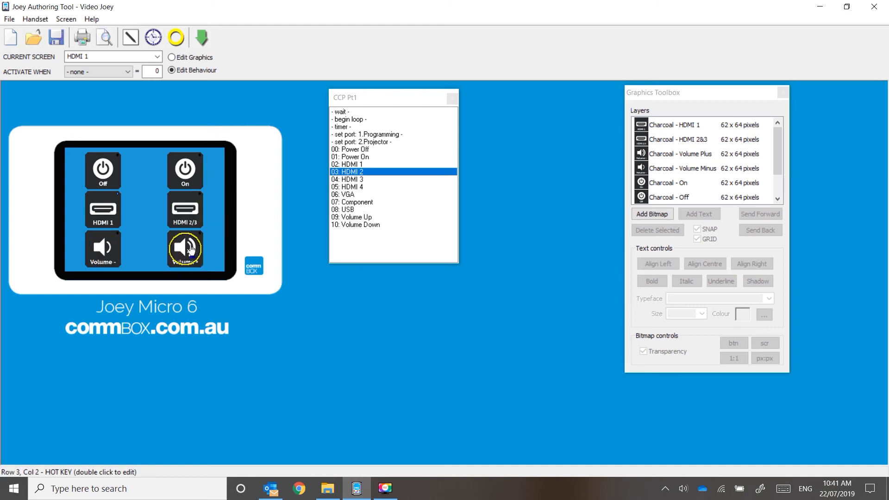
Step: Assign the Power Off code to the Row 1, Col 1 hot key and make it go to screen OFF
double_click(112, 175)
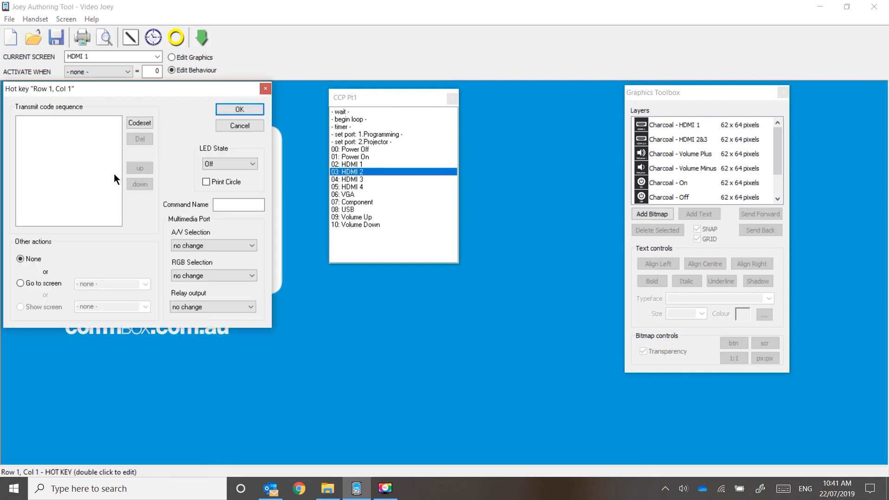
double_click(369, 149)
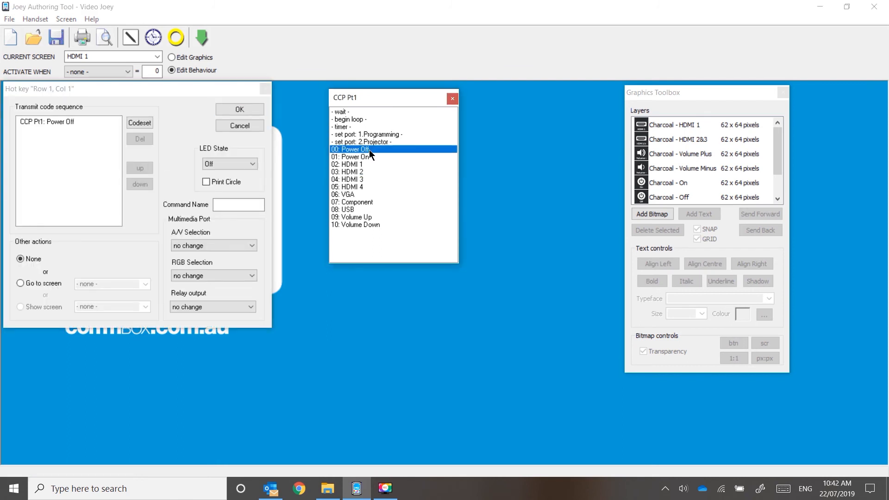
click(21, 282)
click(146, 284)
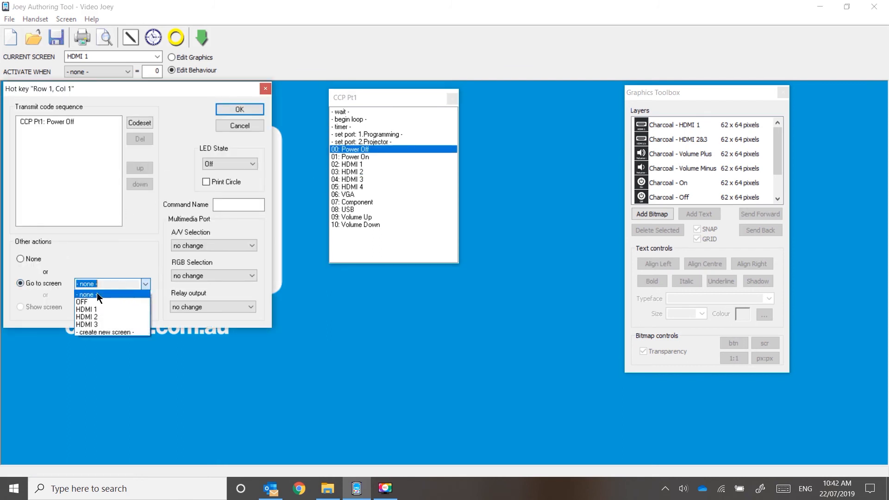
click(82, 302)
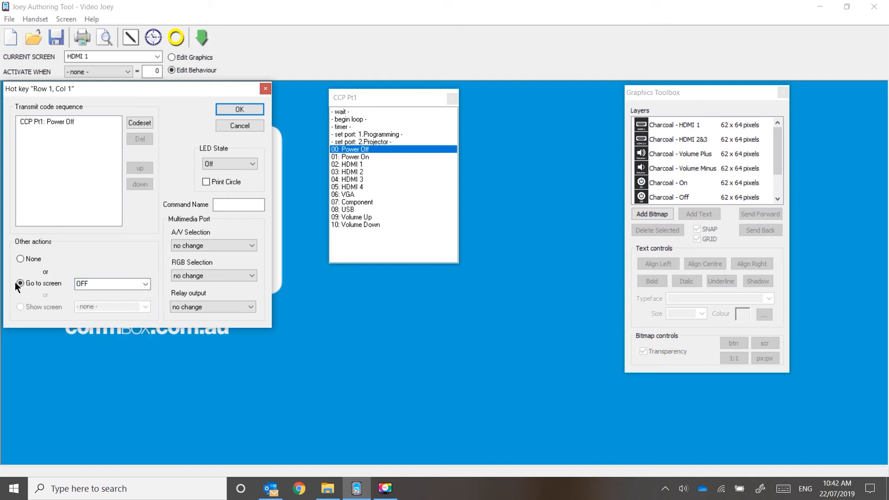
click(85, 284)
click(245, 109)
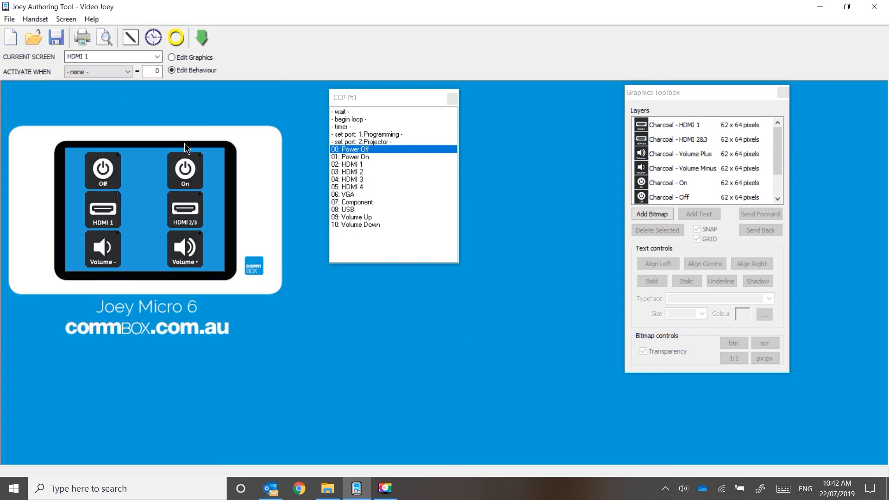
Step: Jump to the OFF screen with the Off key and set the Row 1, Col 1 hot key's LED state to On
click(114, 178)
double_click(110, 172)
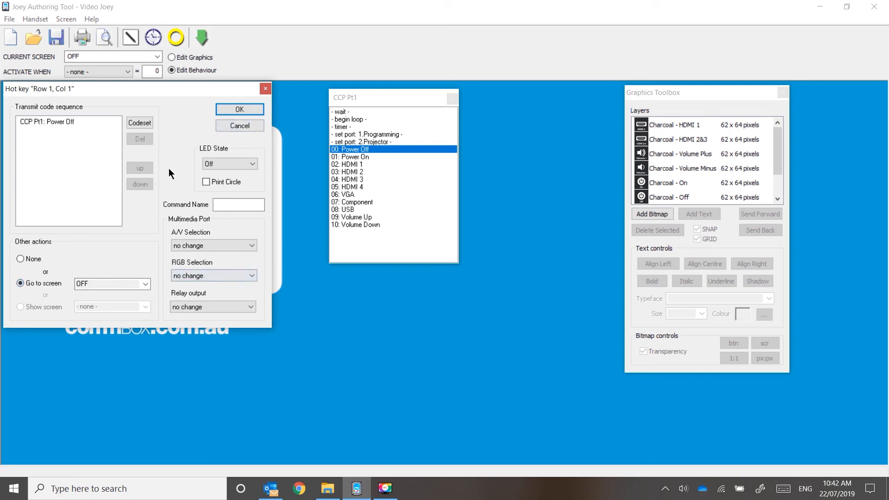
click(227, 163)
click(224, 181)
click(239, 109)
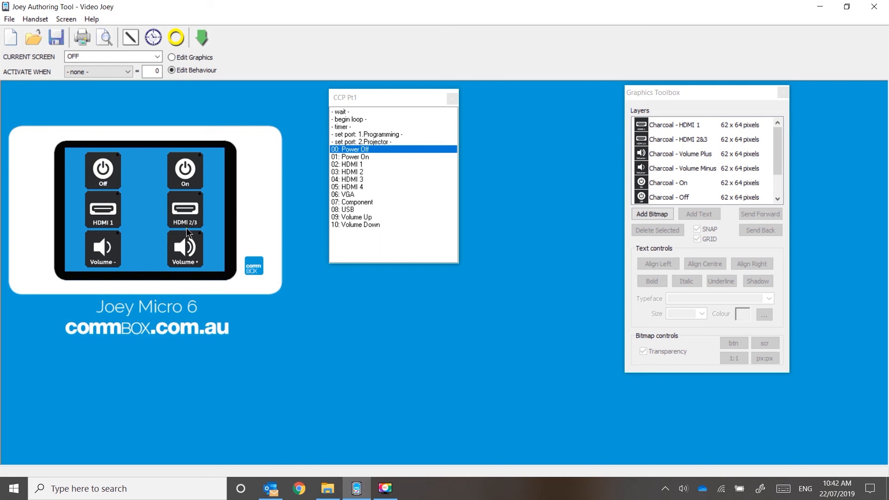
Step: Test the jumps from the OFF screen to HDMI 1 and on to HDMI 2 with the handset keys
click(102, 219)
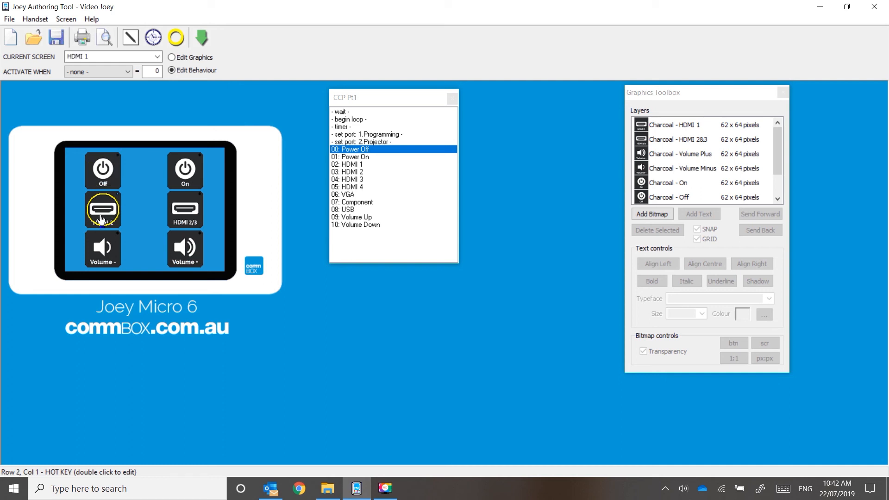
click(198, 213)
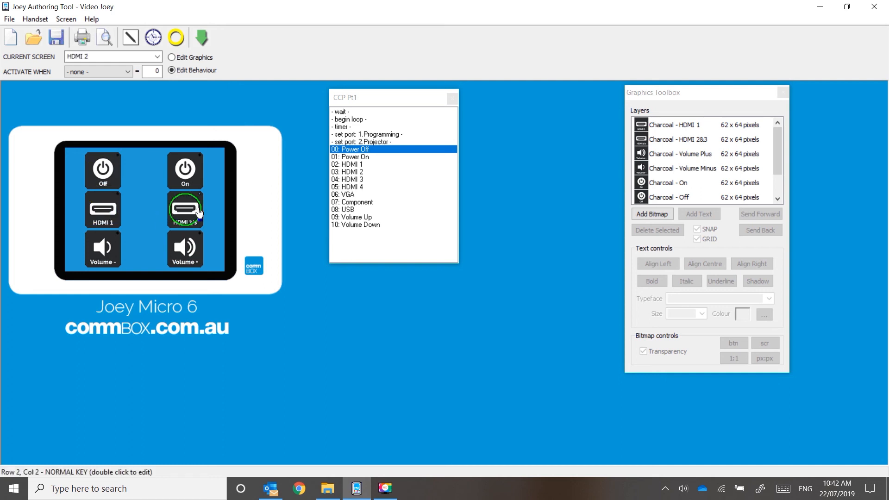